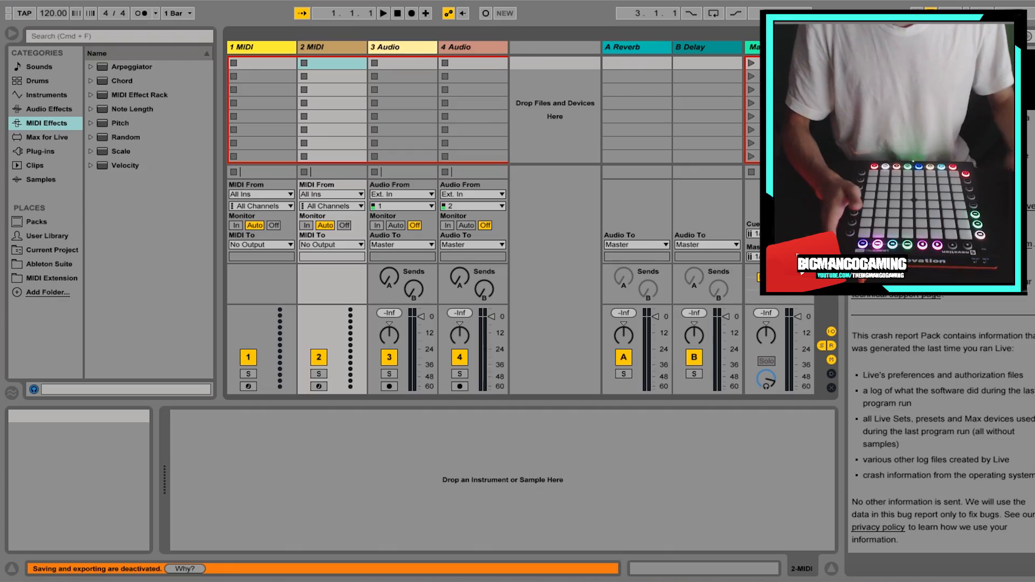
# Step: Open the MIDI preferences and check that Launchpad Pro is the first control surface
pyautogui.click(42, 1)
pyautogui.click(69, 17)
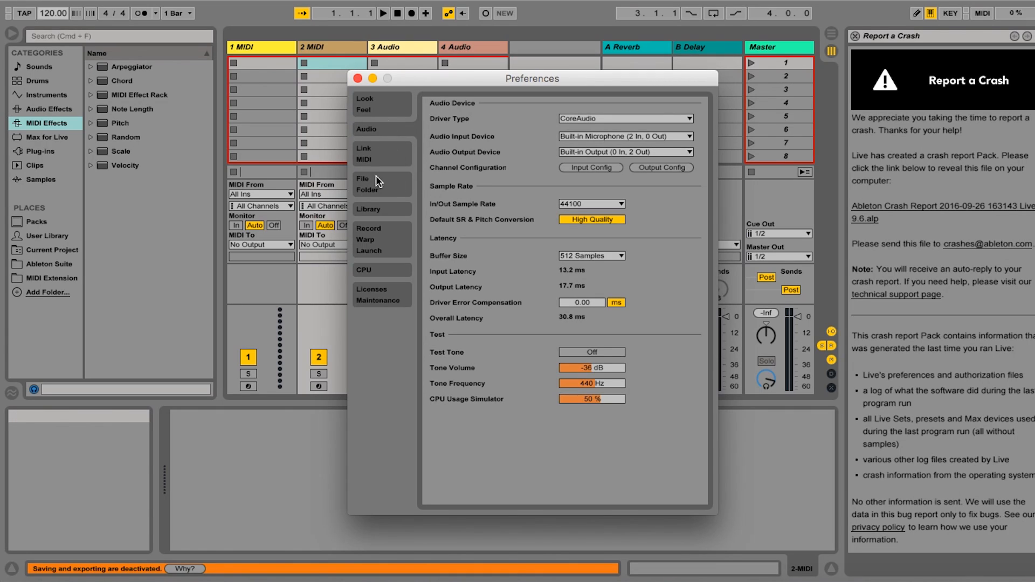
pyautogui.click(374, 156)
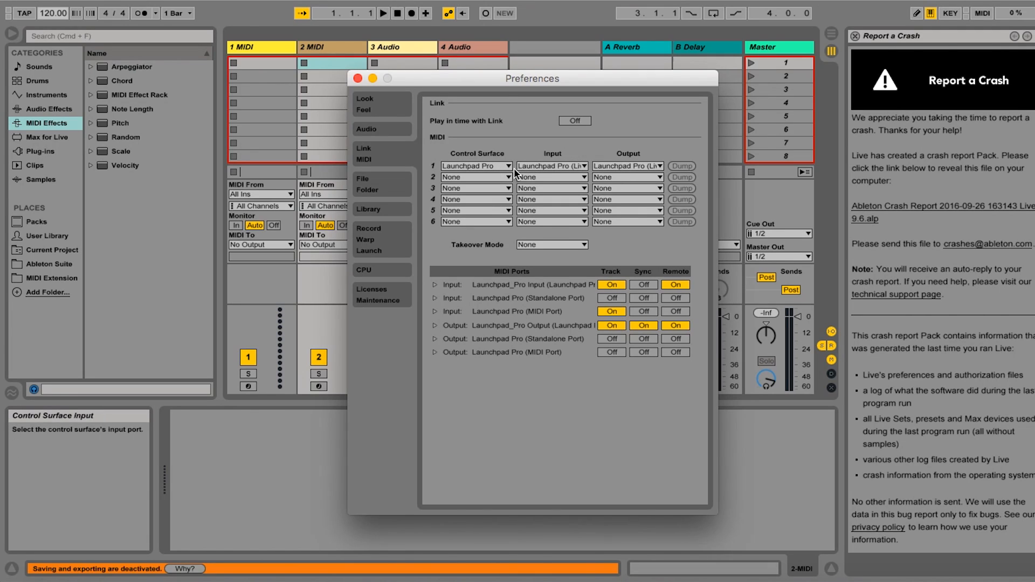
pyautogui.click(505, 167)
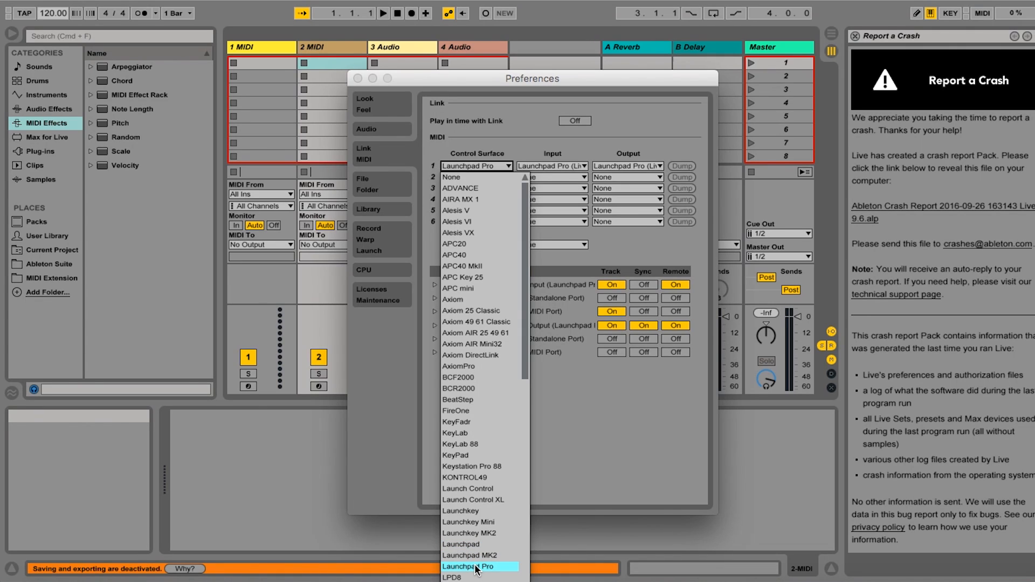
pyautogui.click(548, 420)
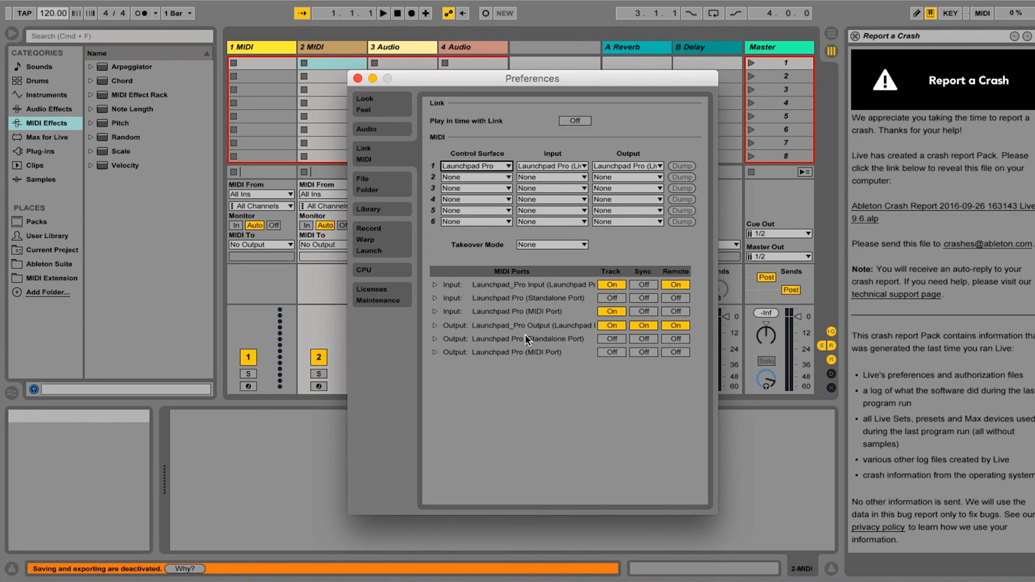
# Step: Set the Launchpad Pro control surface's input to its Live Port, check its output port options, and close the preferences
pyautogui.click(539, 168)
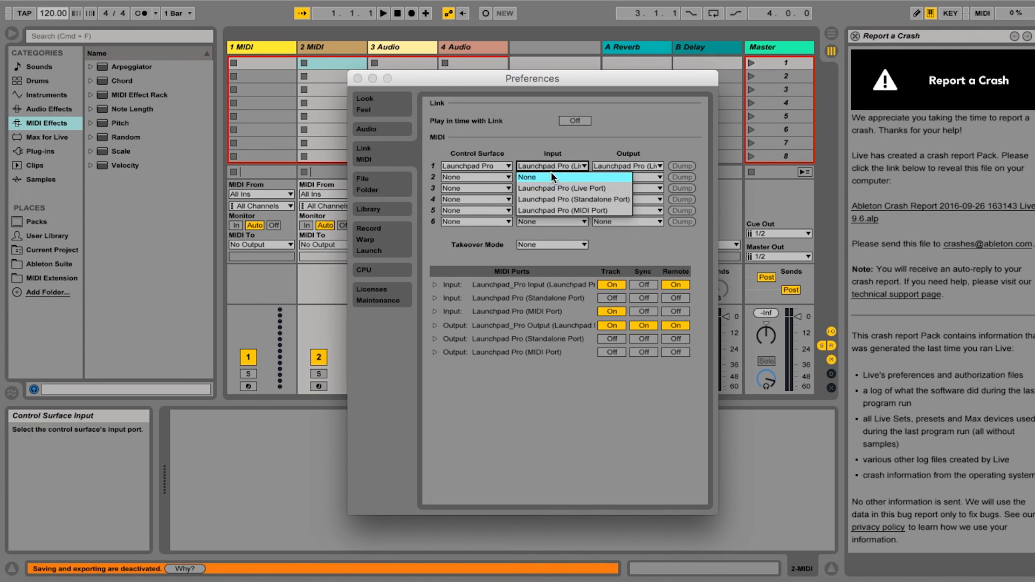
pyautogui.click(606, 189)
pyautogui.click(634, 162)
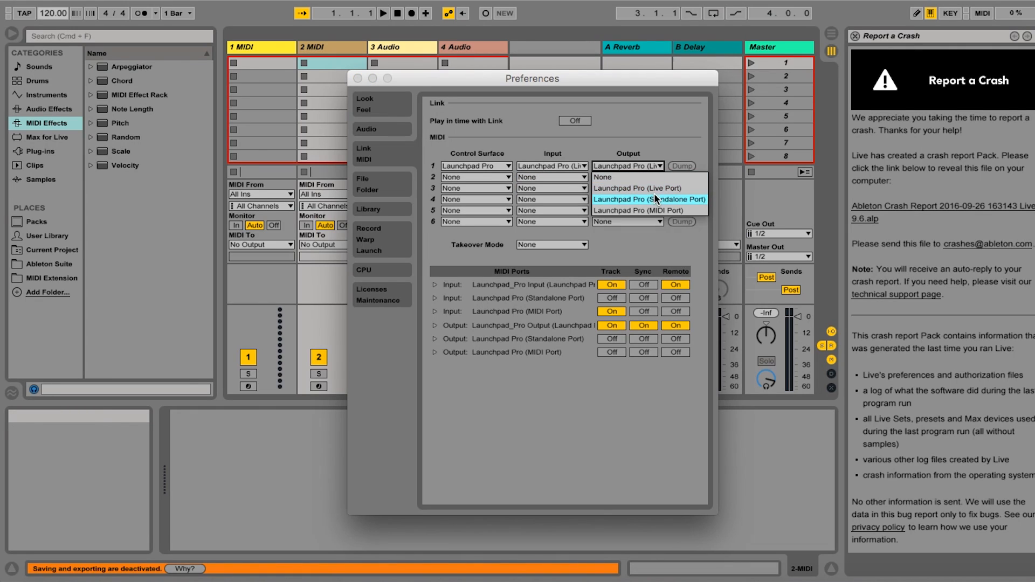
pyautogui.click(656, 142)
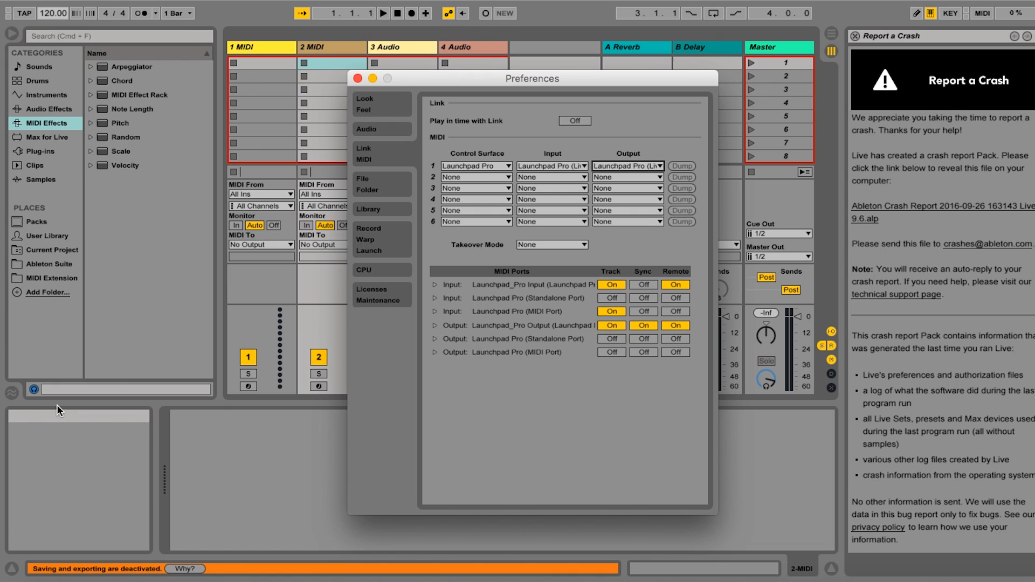
pyautogui.click(357, 78)
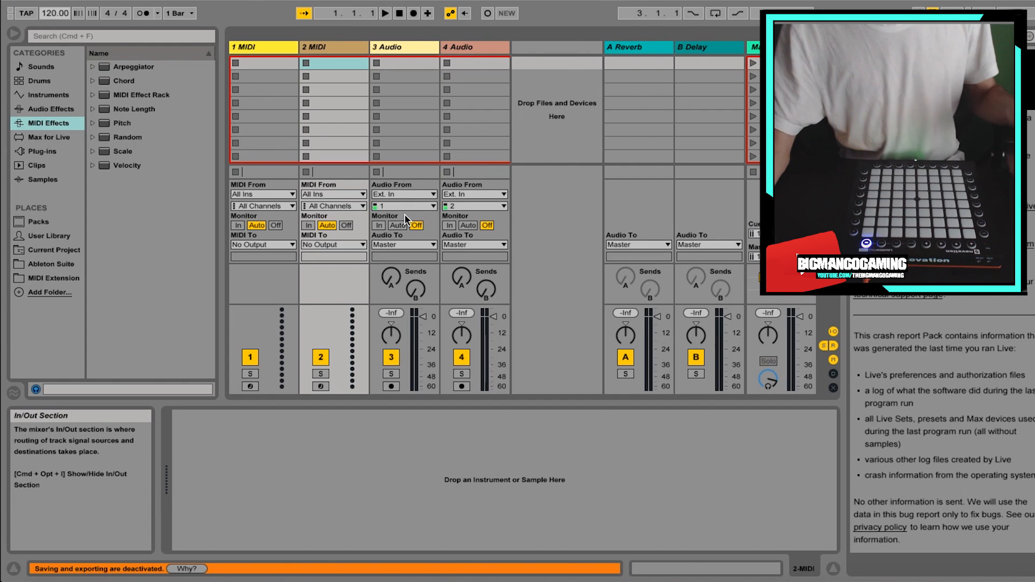
# Step: Delete the second MIDI track and one audio track, and place the remaining audio track before the MIDI track
pyautogui.click(253, 45)
pyautogui.click(345, 43)
pyautogui.click(397, 44)
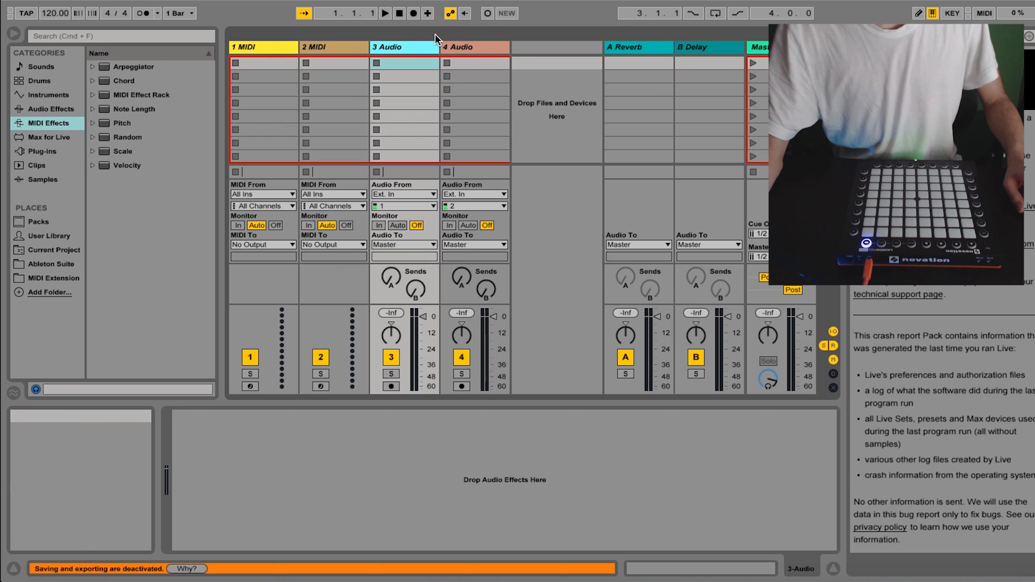
pyautogui.click(473, 48)
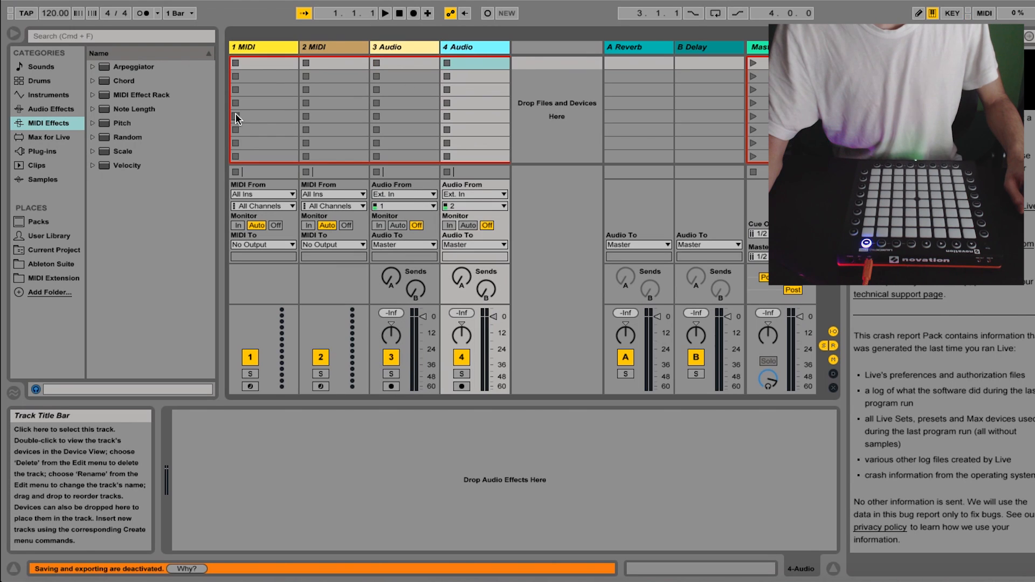
pyautogui.click(316, 50)
pyautogui.press('Delete')
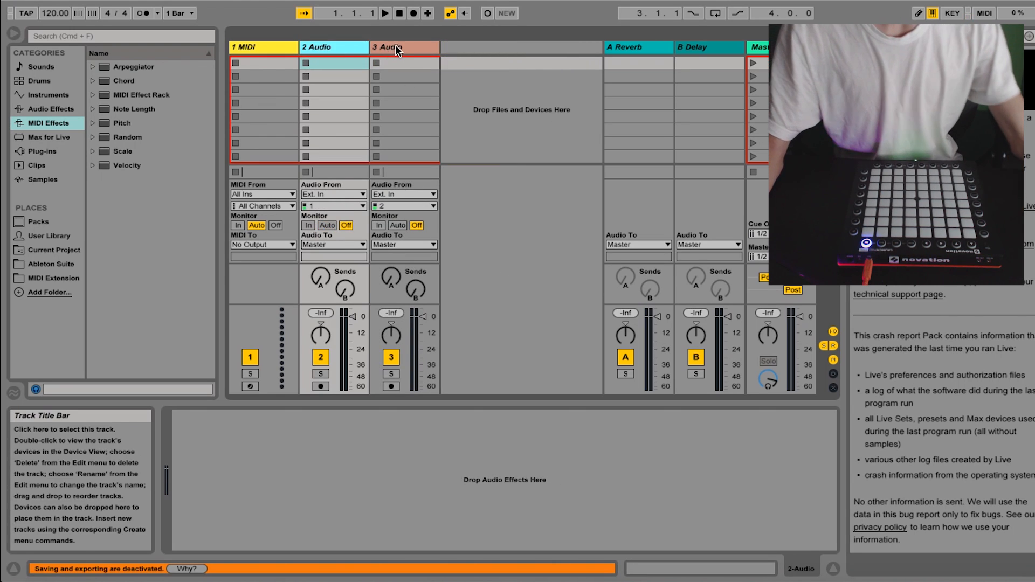
pyautogui.click(390, 48)
pyautogui.press('Delete')
pyautogui.moveTo(282, 63); pyautogui.dragTo(232, 50)
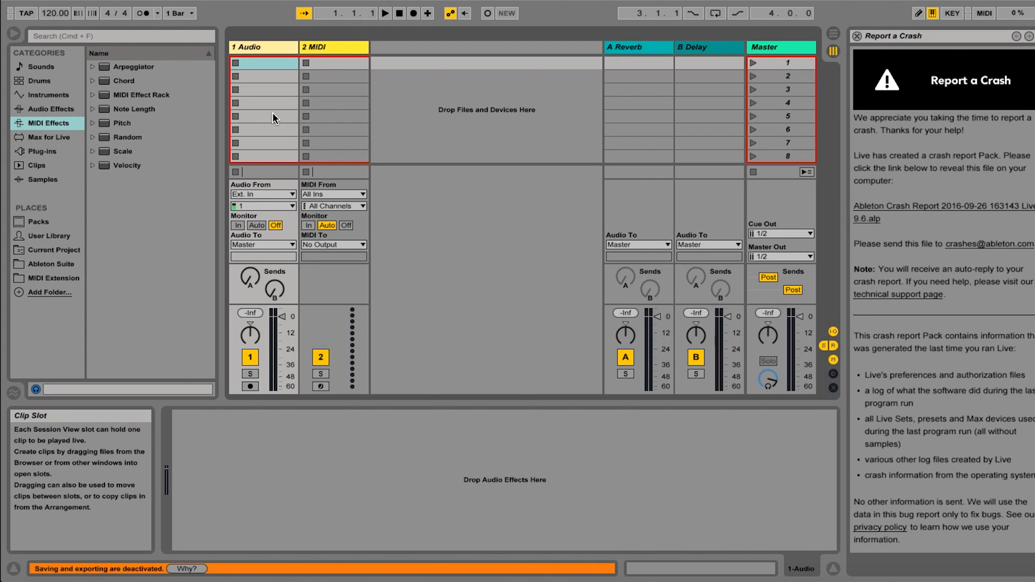
# Step: Route the MIDI track's output to Launchpad Pro Output (Live Port) on Ch. 6
pyautogui.click(332, 46)
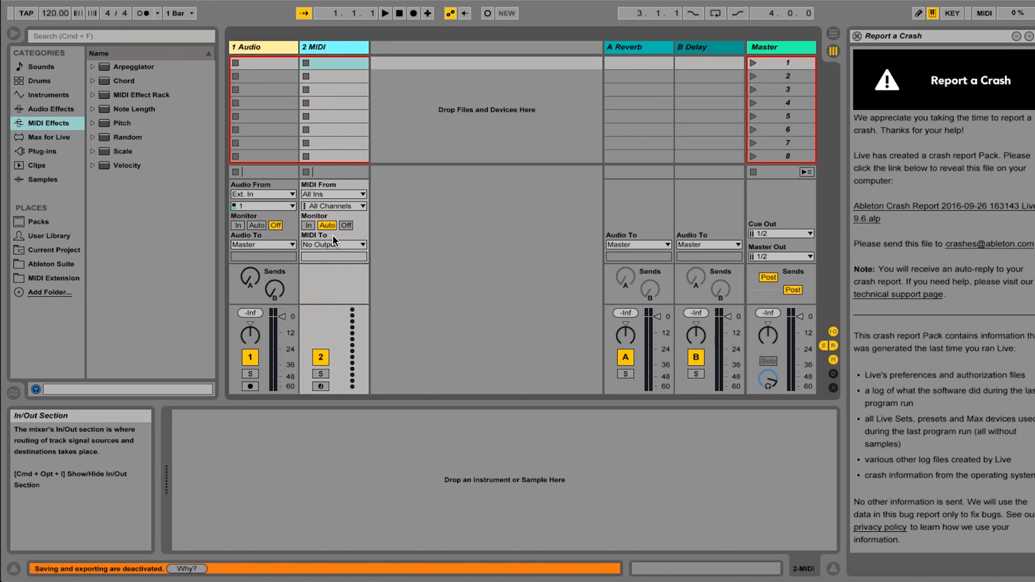
pyautogui.click(319, 245)
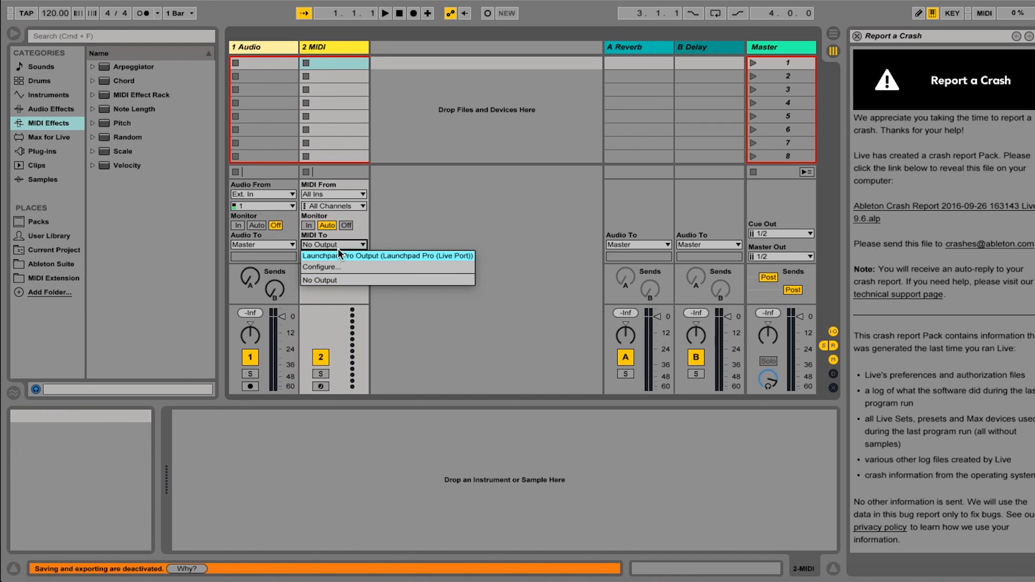
pyautogui.click(338, 255)
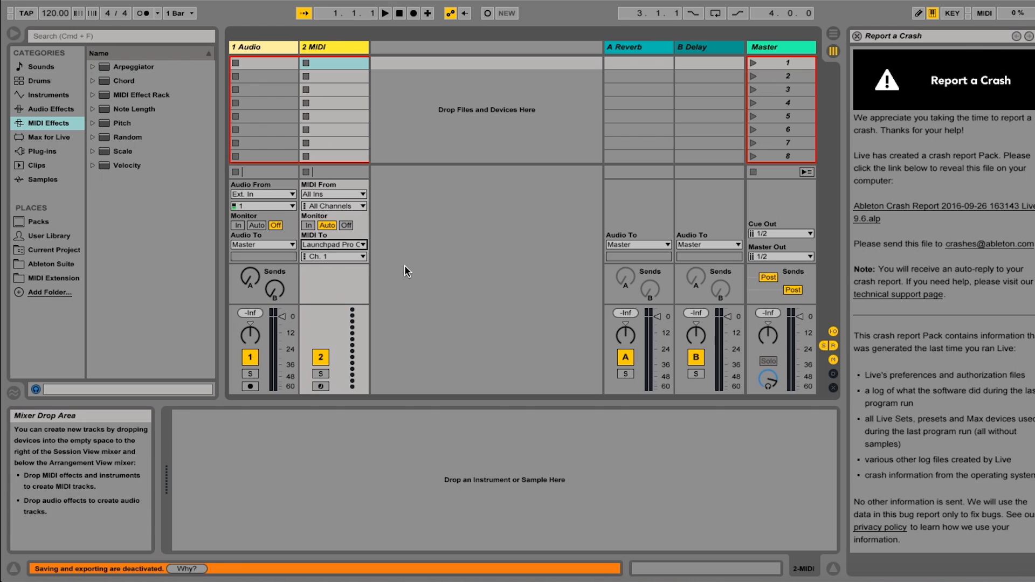
pyautogui.click(354, 246)
pyautogui.click(357, 242)
pyautogui.click(353, 256)
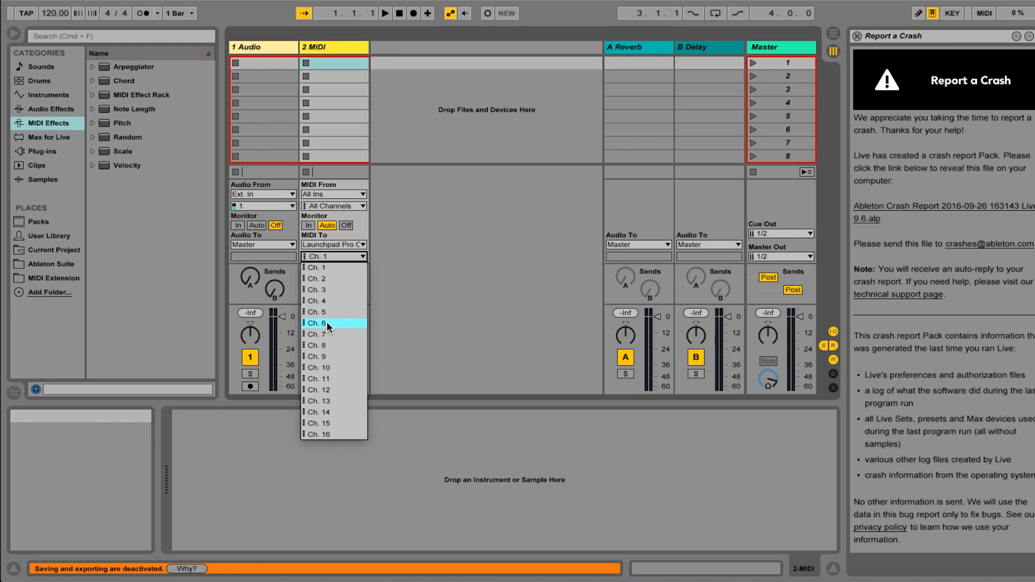
pyautogui.click(326, 322)
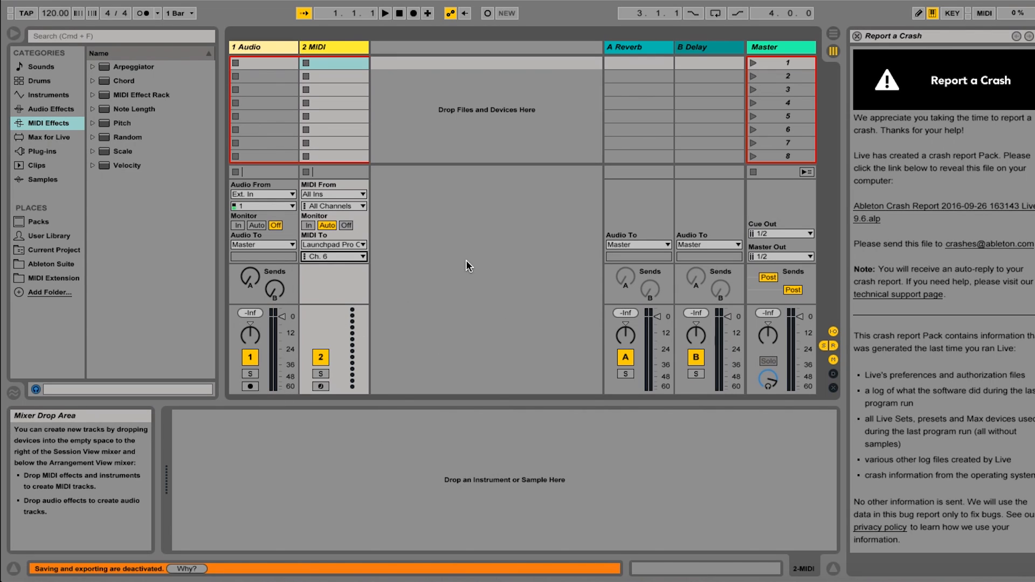
pyautogui.click(363, 257)
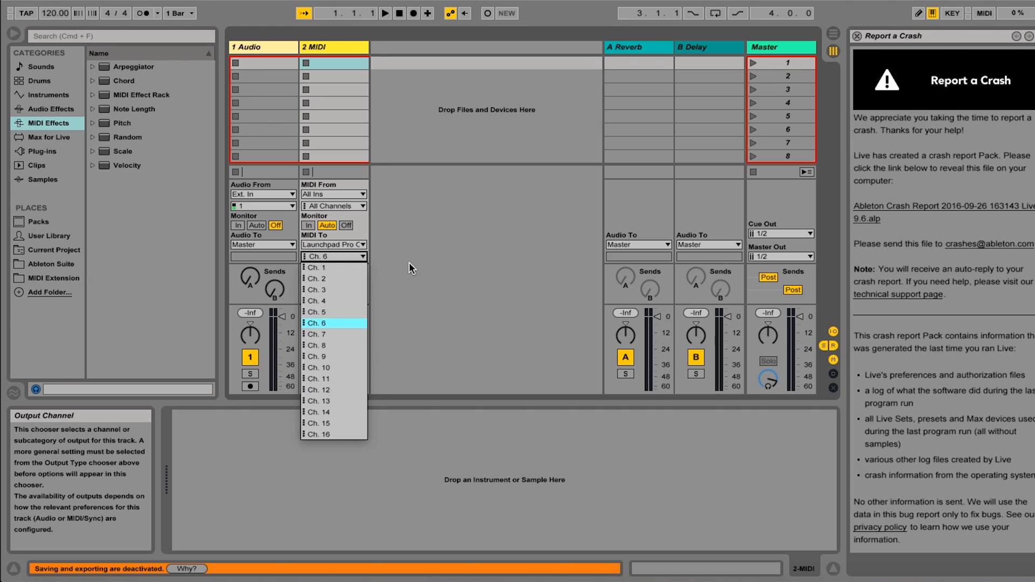
pyautogui.click(410, 265)
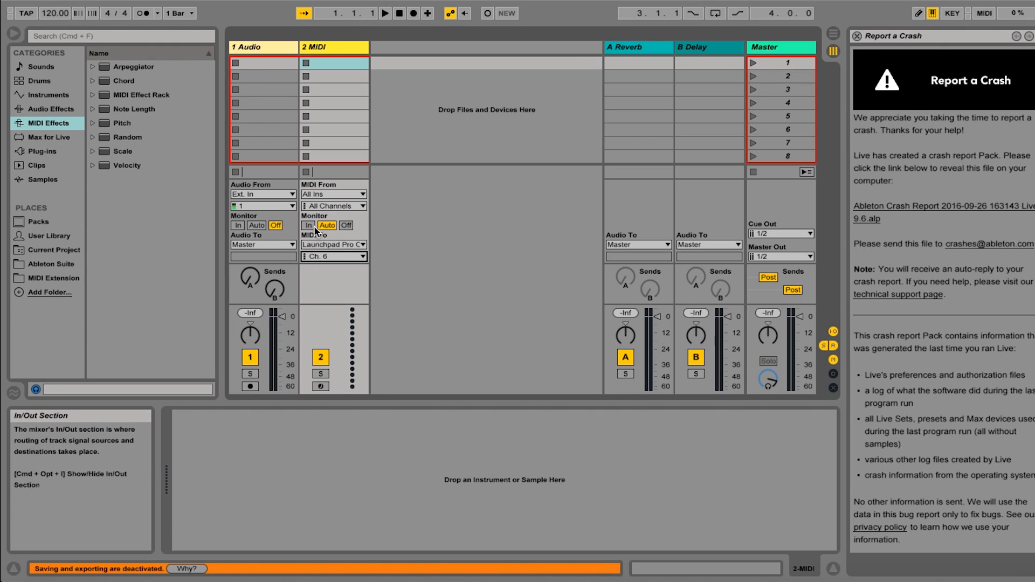
# Step: Arm the MIDI track for recording and set its monitoring to In
pyautogui.click(325, 387)
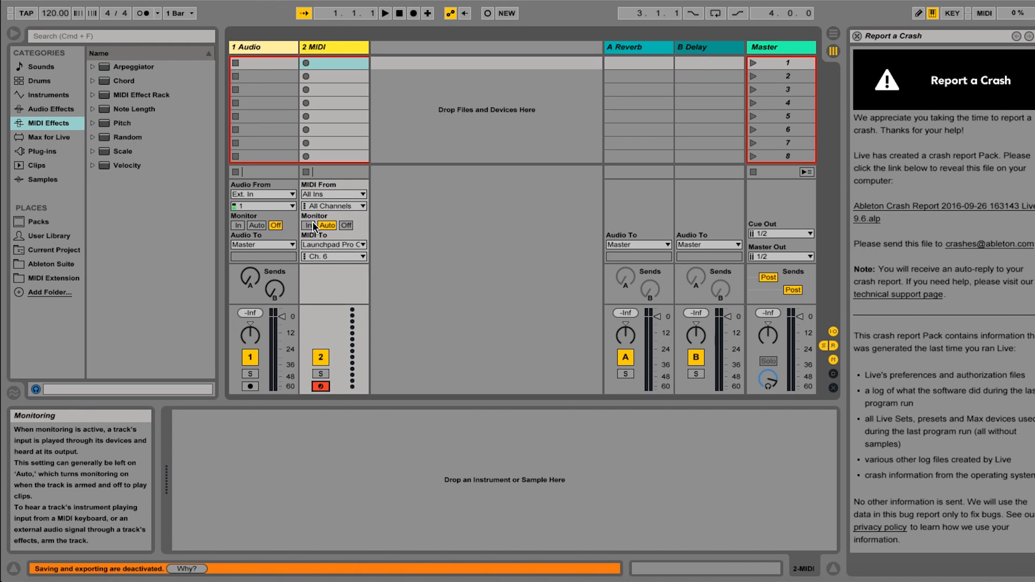
pyautogui.click(309, 225)
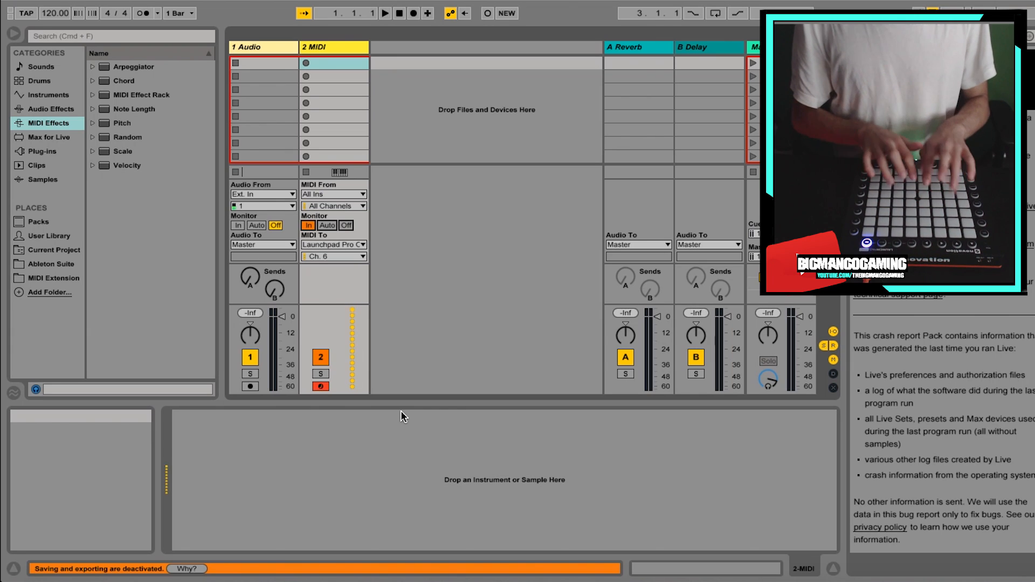
# Step: Load the Midi Extension [Master] device from the MIDI Extension folder onto the MIDI track
pyautogui.click(345, 50)
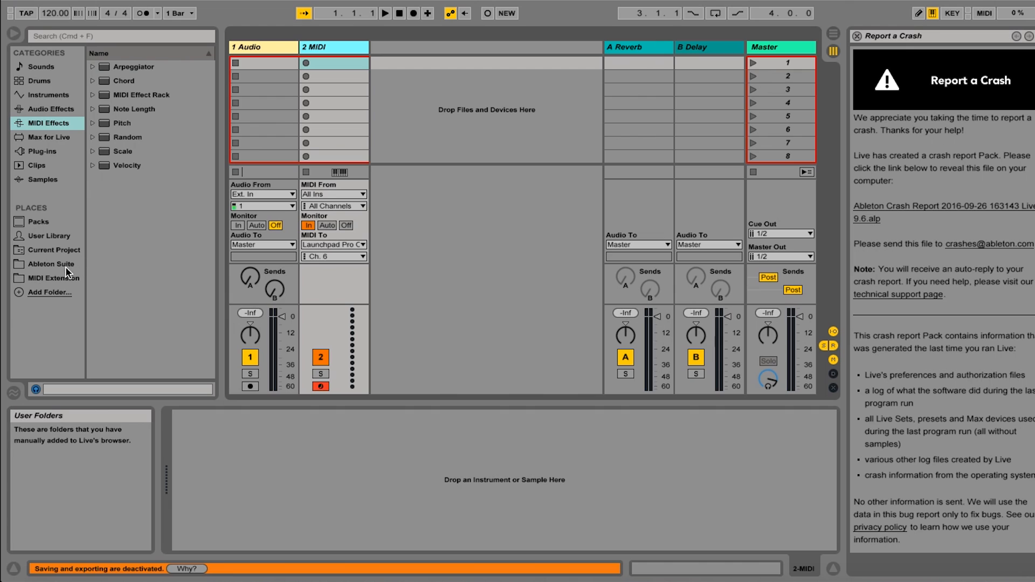
pyautogui.click(54, 278)
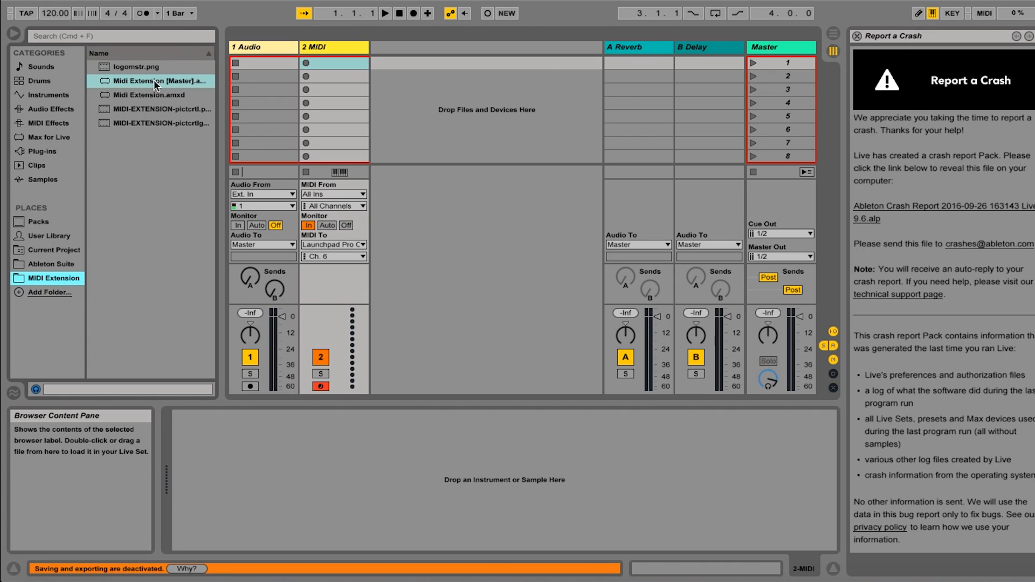
pyautogui.moveTo(140, 82); pyautogui.dragTo(177, 470)
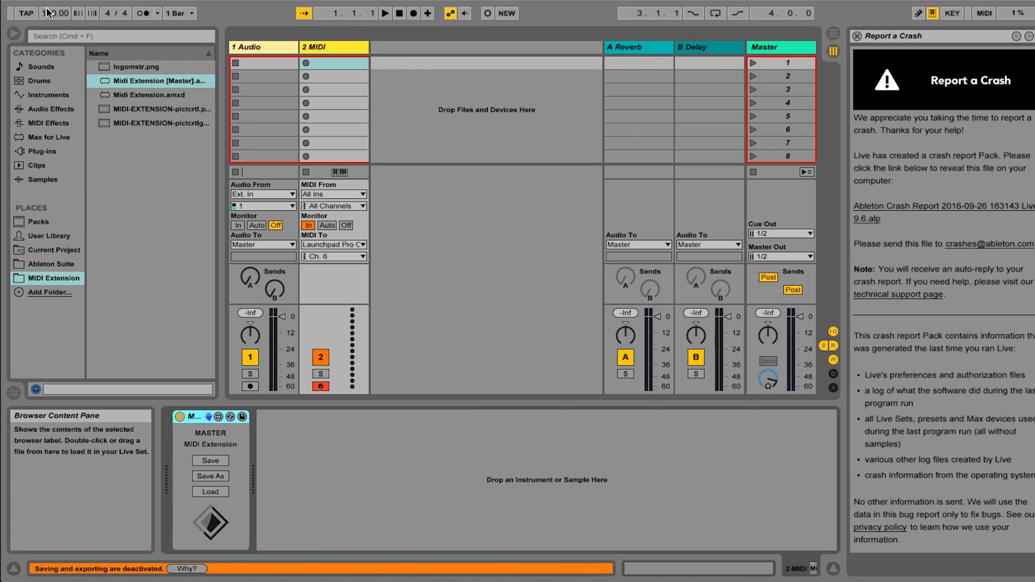
# Step: Add a MIDI Effect Rack after the Midi Extension master device and show its chain list and macro controls
pyautogui.click(49, 123)
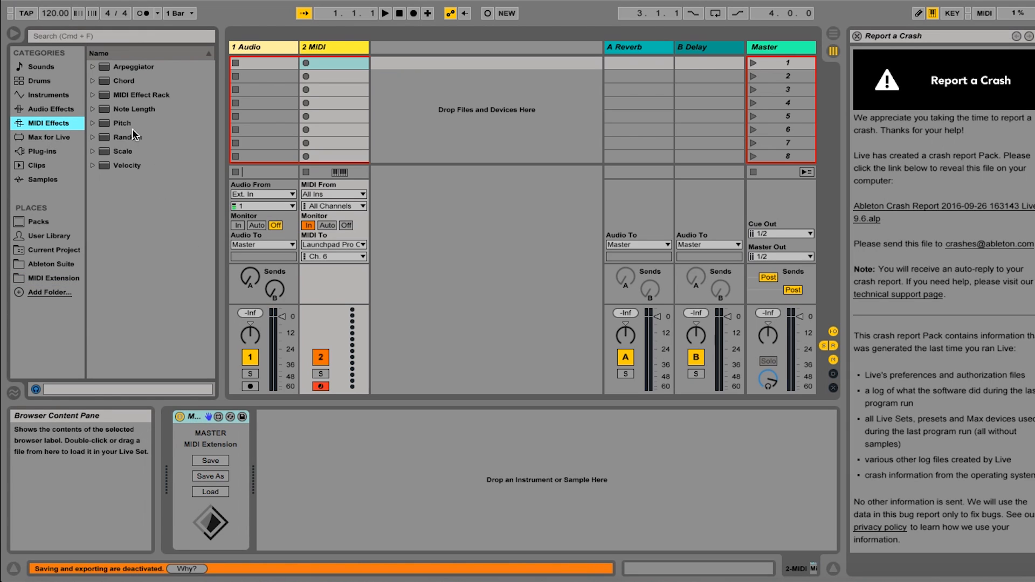
pyautogui.moveTo(136, 99); pyautogui.dragTo(282, 508)
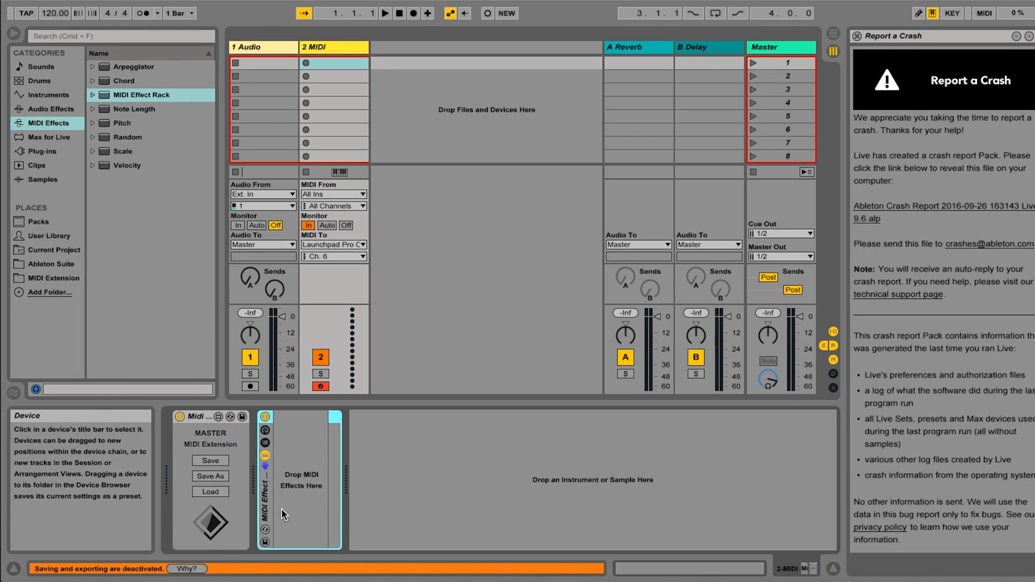
pyautogui.click(264, 434)
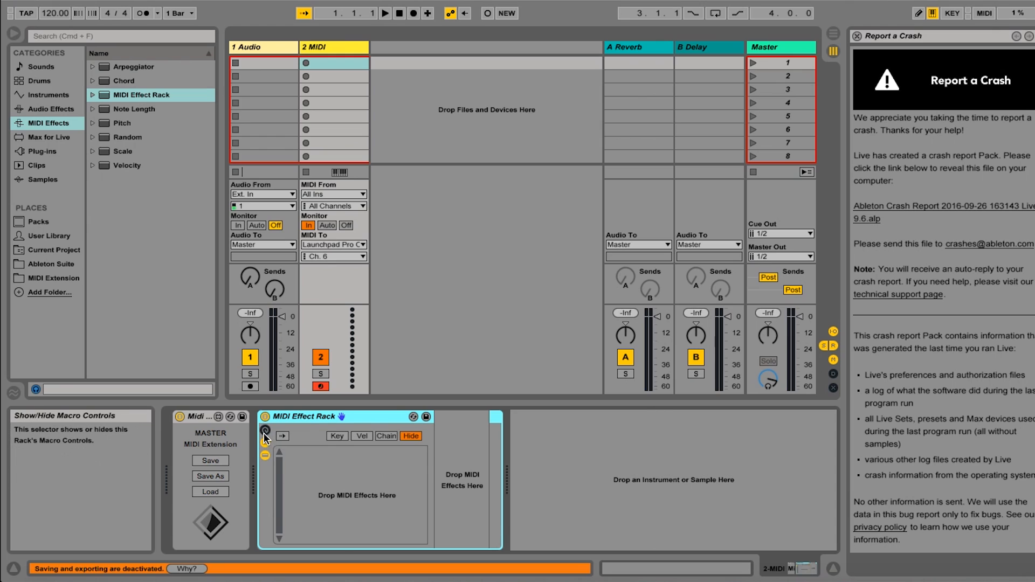
pyautogui.click(264, 431)
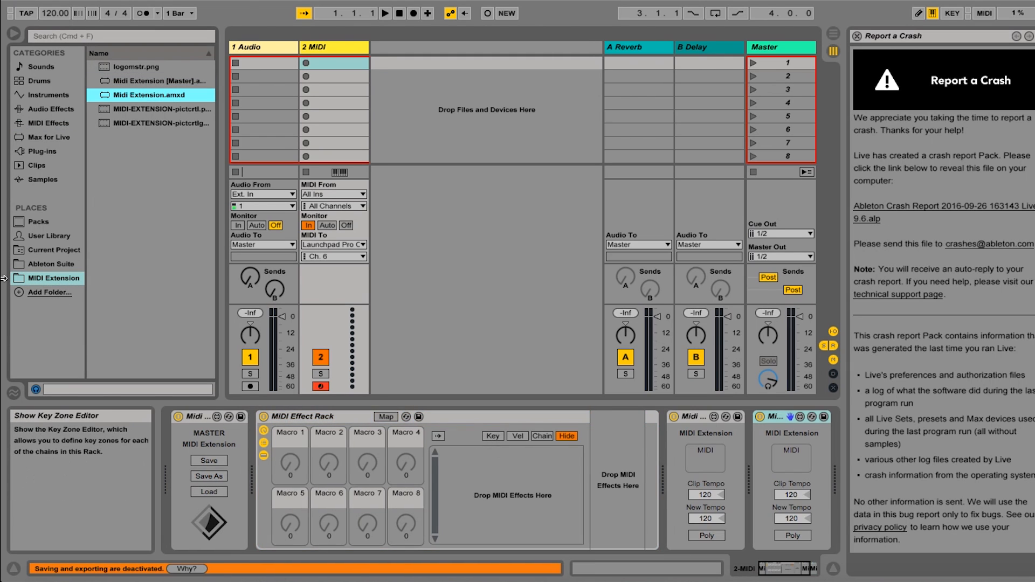
# Step: Show the rack's chain select editor and map the chain selector to Macro 1
pyautogui.click(494, 436)
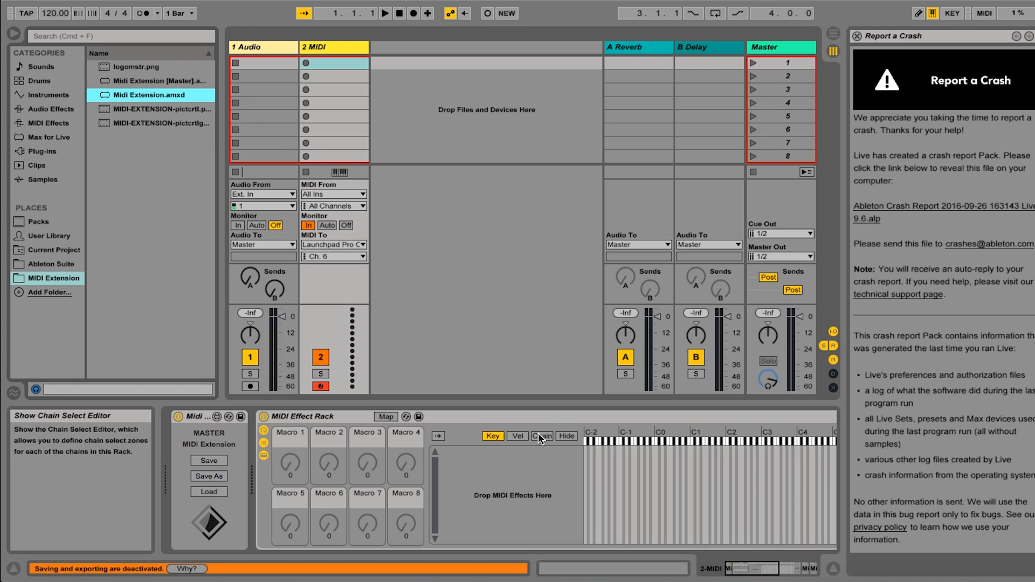
pyautogui.click(539, 434)
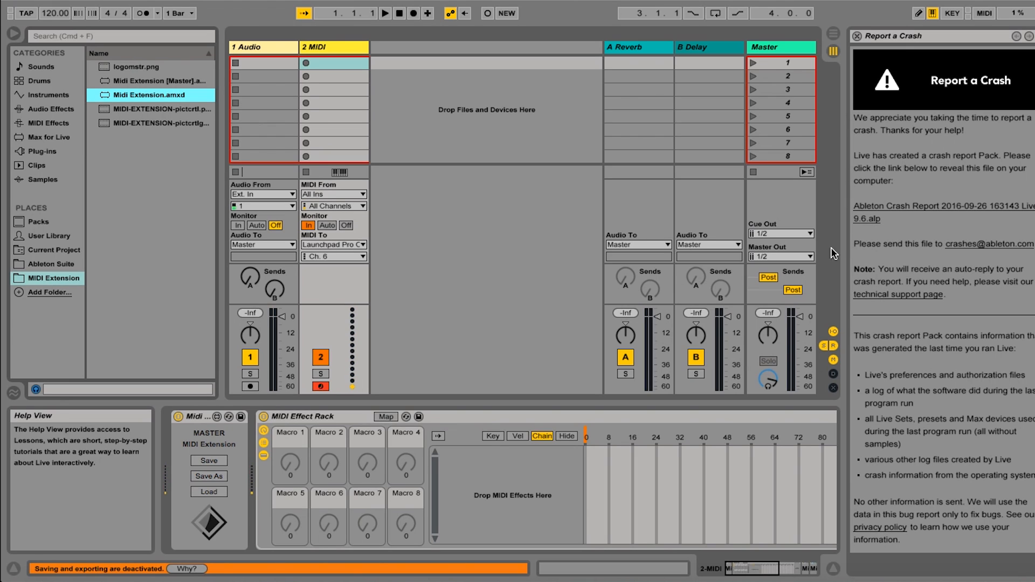
pyautogui.click(565, 436)
pyautogui.click(542, 439)
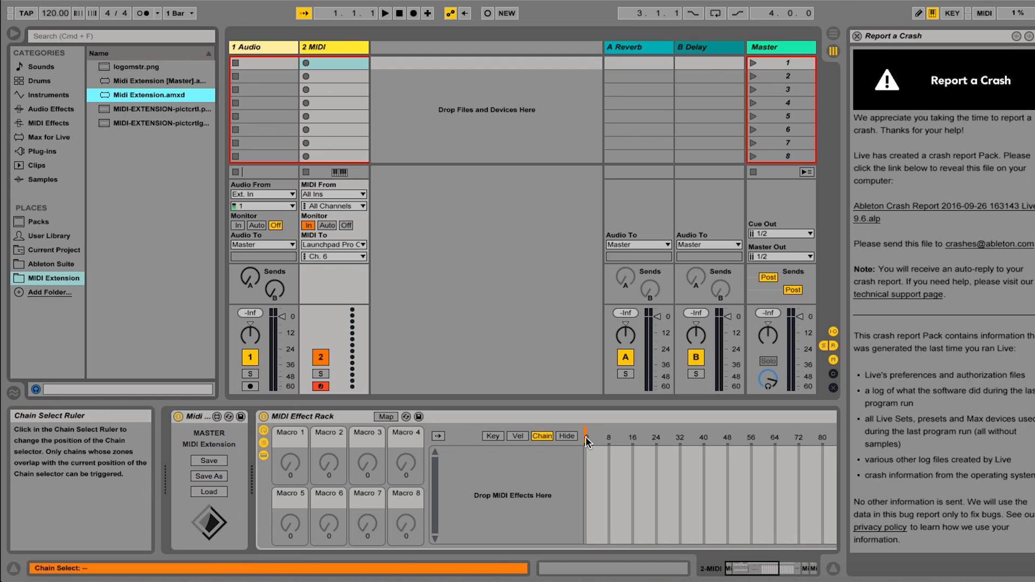
pyautogui.rightClick(585, 436)
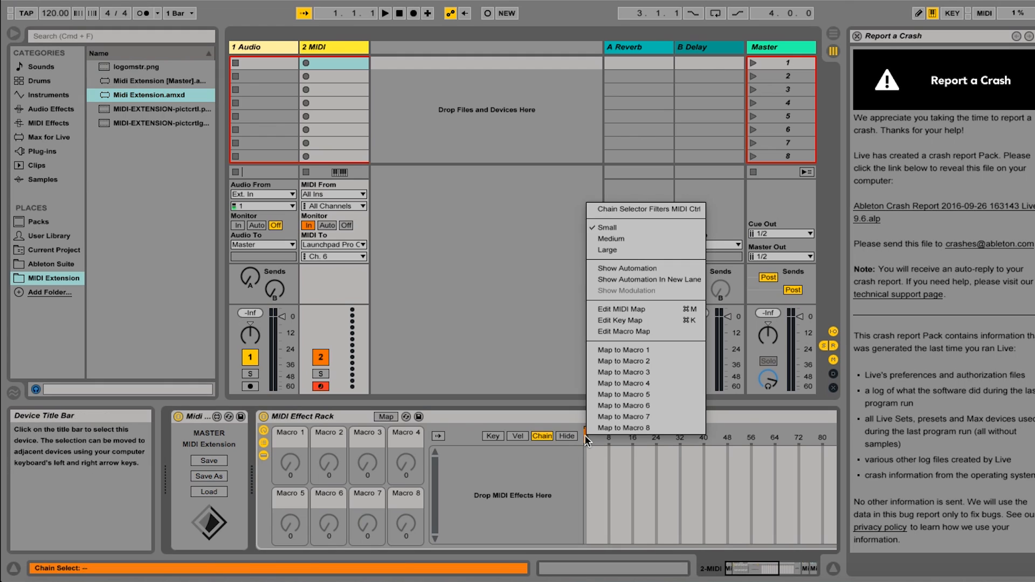
pyautogui.click(622, 350)
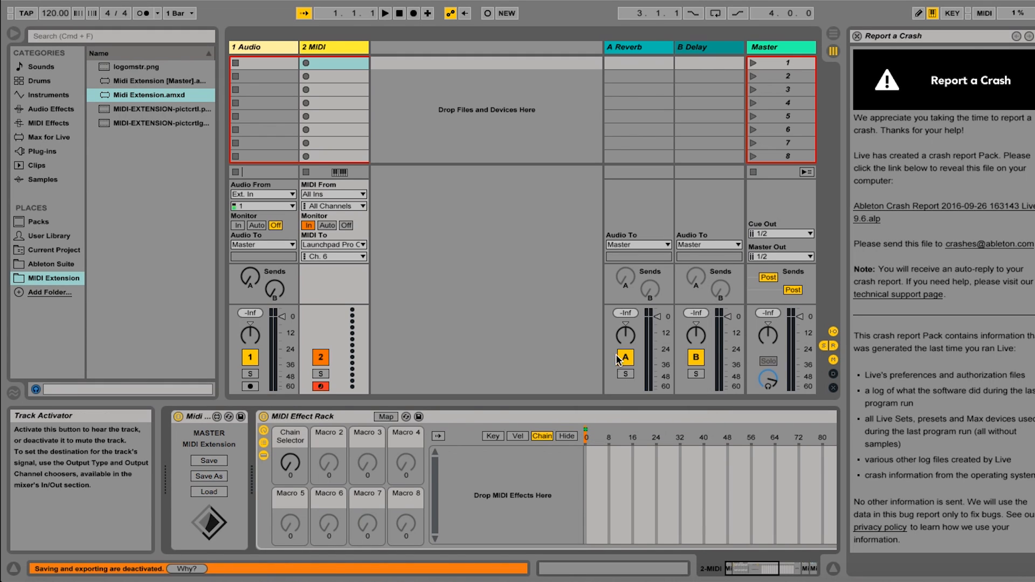
# Step: Turn on MIDI mapping and assign the rack's Chain Selector macro to notes E6:B6 on channel 6
pyautogui.click(303, 433)
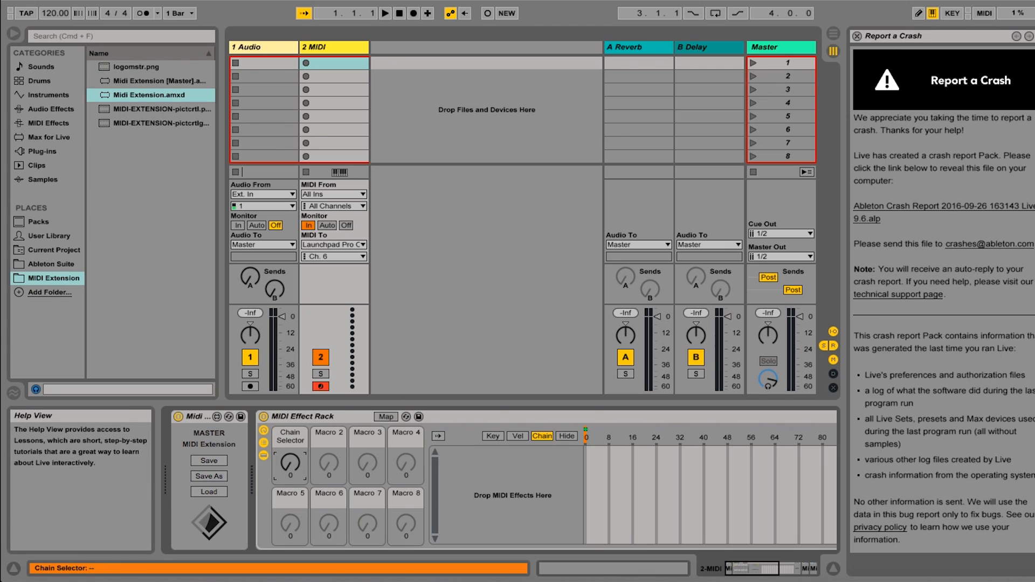
pyautogui.click(984, 15)
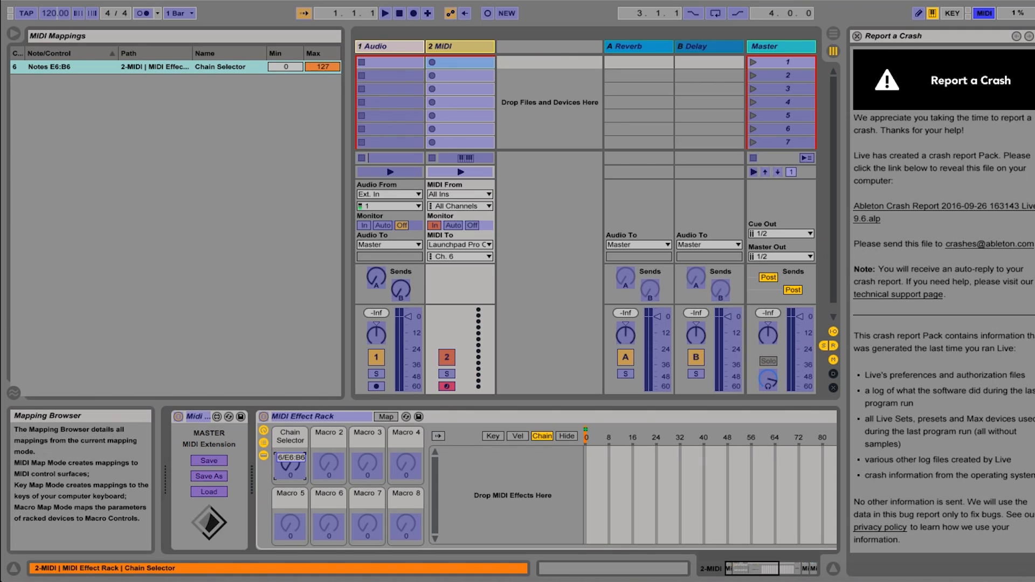
# Step: Set the maximum of the MIDI rack's Chain Selector mapping to 7 and leave MIDI mapping
pyautogui.write('7')
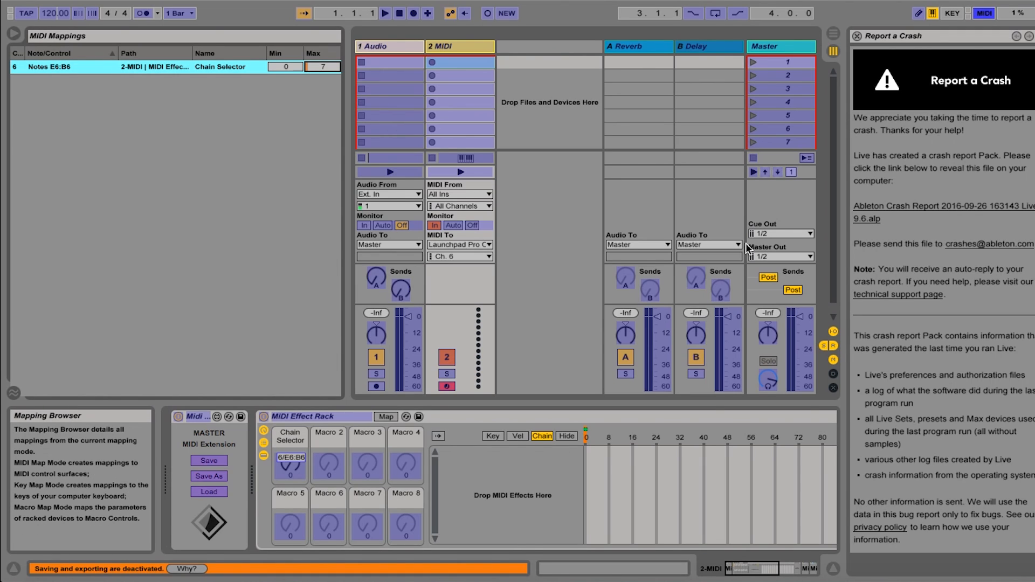
pyautogui.click(985, 16)
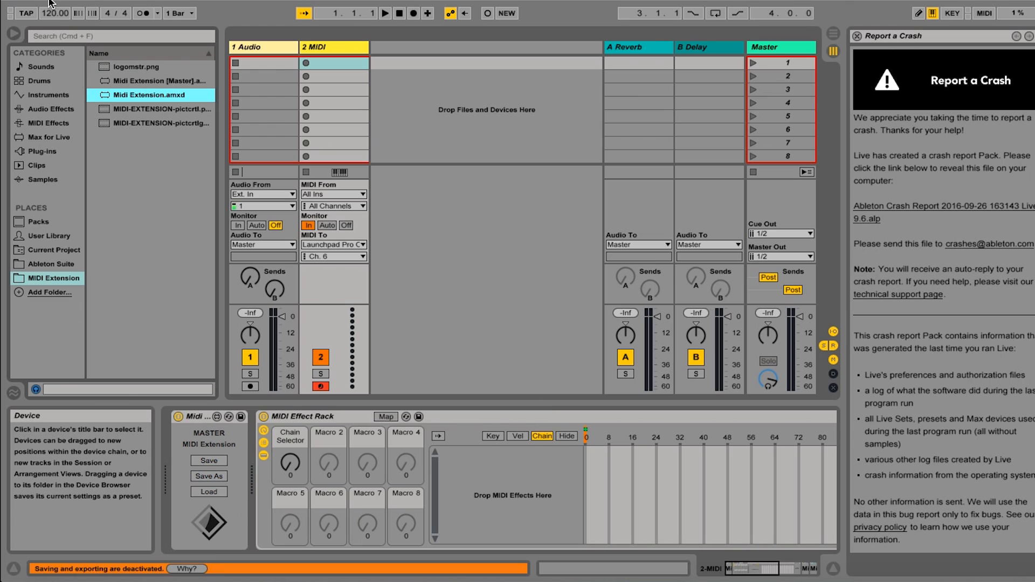
# Step: Add the Midi Extension device as a chain inside the MIDI Effect Rack and delete the extra copies after the rack
pyautogui.doubleClick(149, 98)
pyautogui.moveTo(150, 96); pyautogui.dragTo(505, 457)
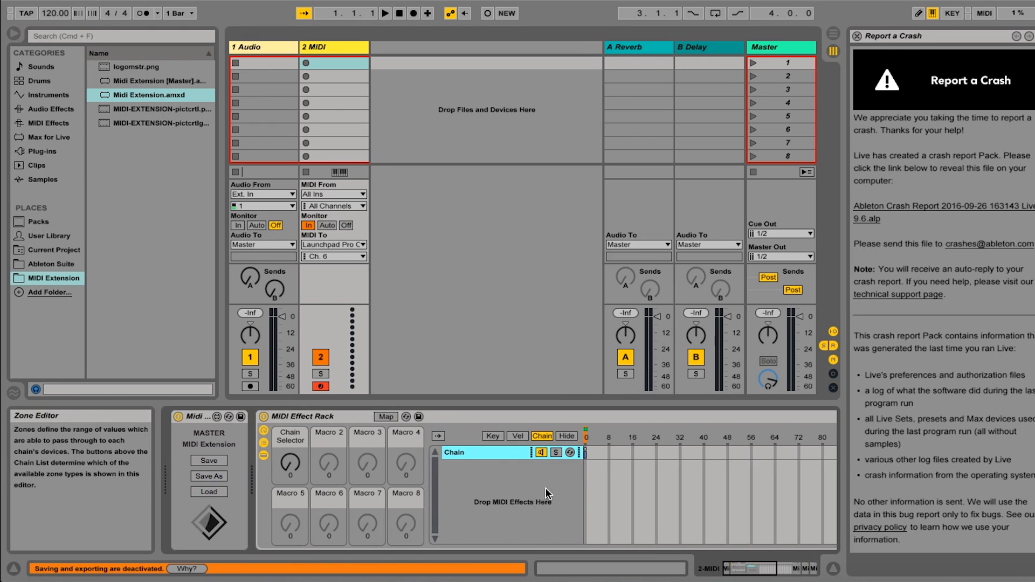
pyautogui.hscroll(9, 651, 452)
pyautogui.click(613, 417)
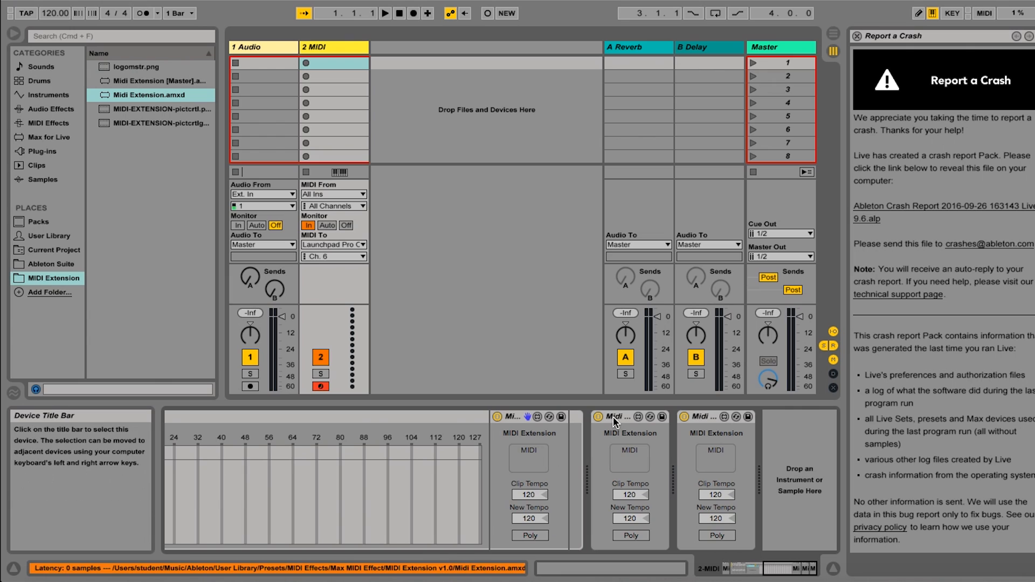
pyautogui.press('Delete')
pyautogui.press('Delete')
pyautogui.click(700, 462)
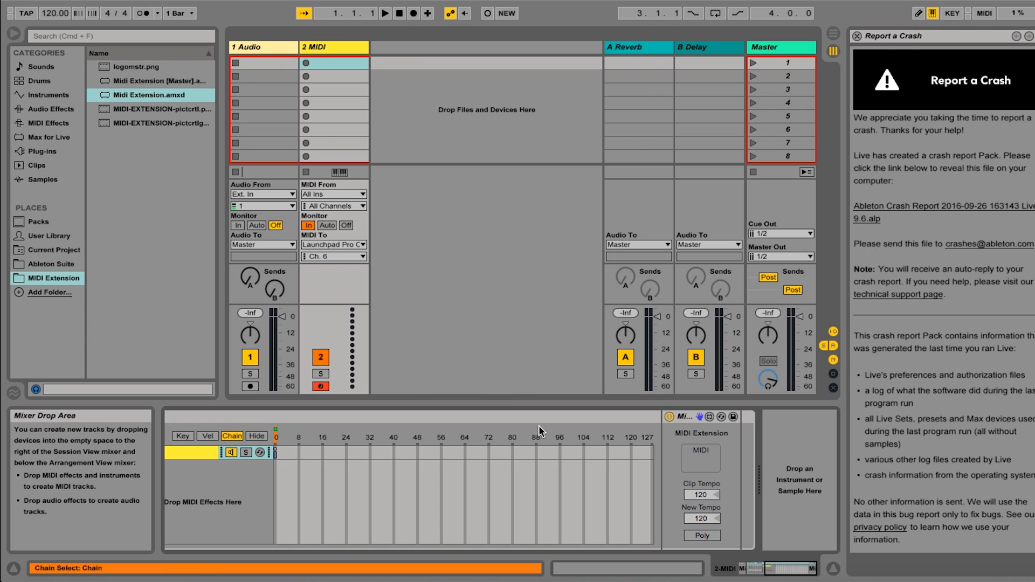
# Step: Show the MIDI Effect Rack's key zones and narrow the first chain's zone to the single note G#2
pyautogui.hscroll(-6, 414, 467)
pyautogui.hscroll(5, 447, 468)
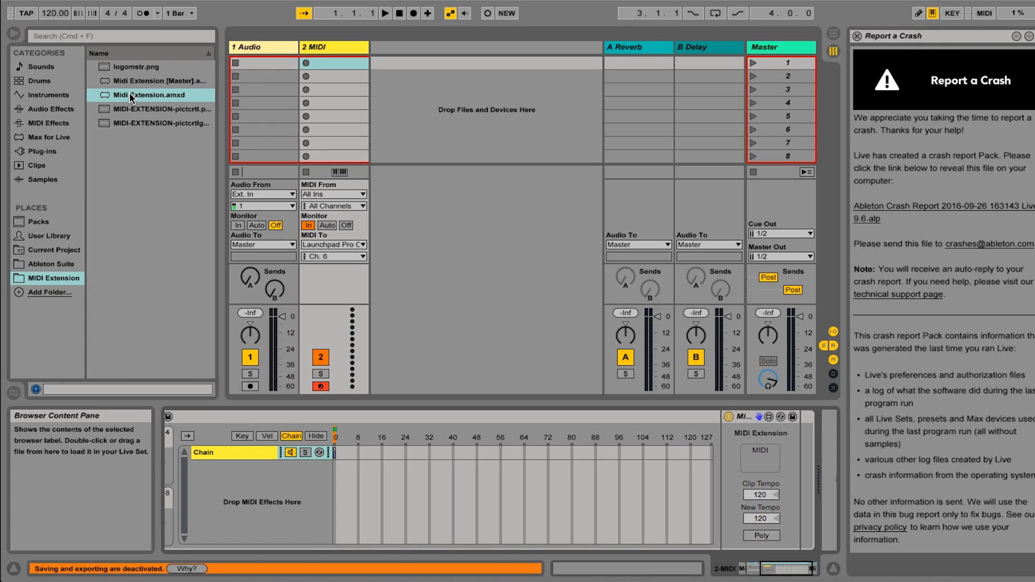
pyautogui.click(250, 438)
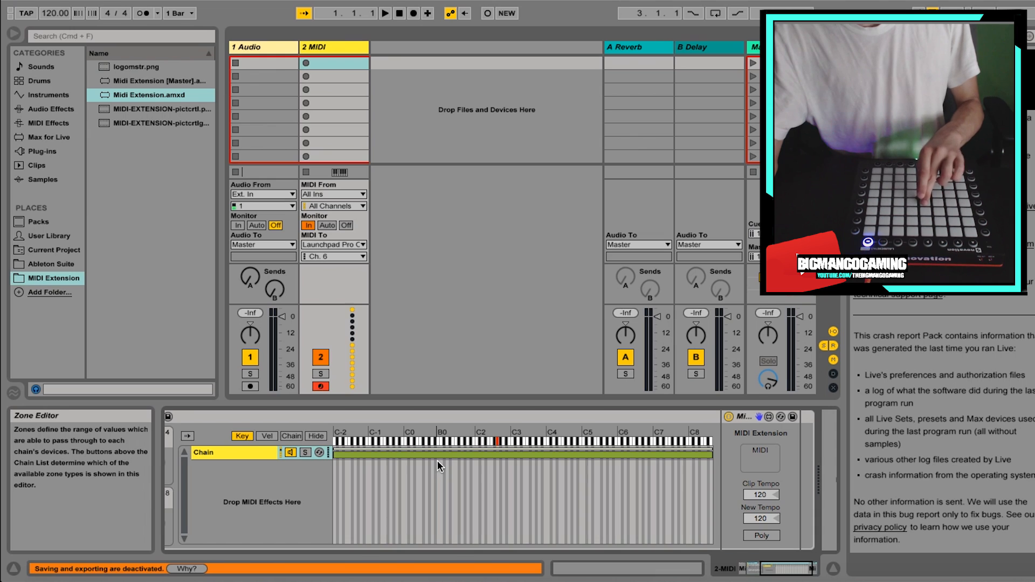
pyautogui.doubleClick(441, 456)
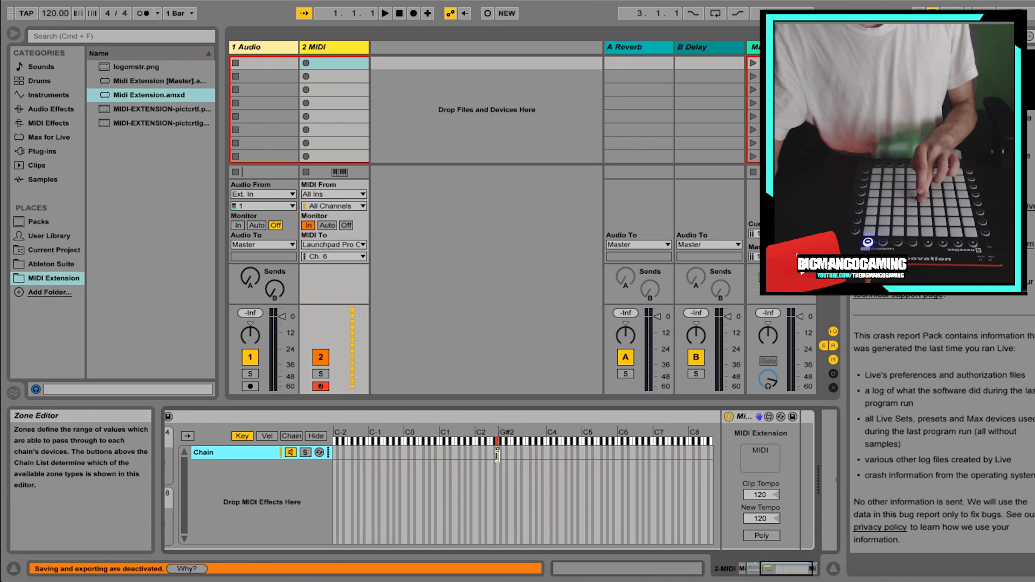
pyautogui.click(750, 449)
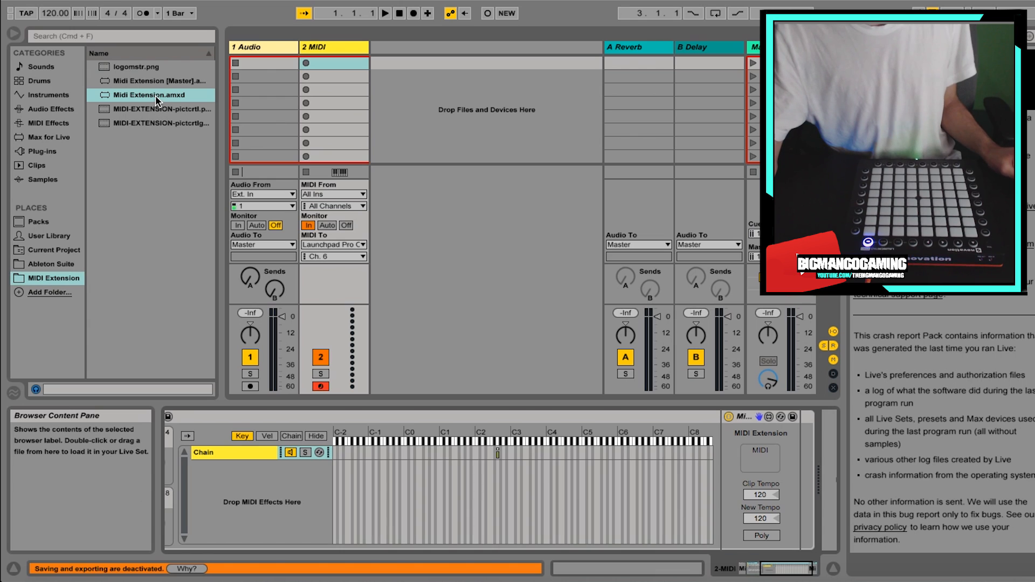
# Step: Add a second Midi Extension chain to the rack and narrow its key zone to a single note around C5
pyautogui.moveTo(154, 96); pyautogui.dragTo(264, 491)
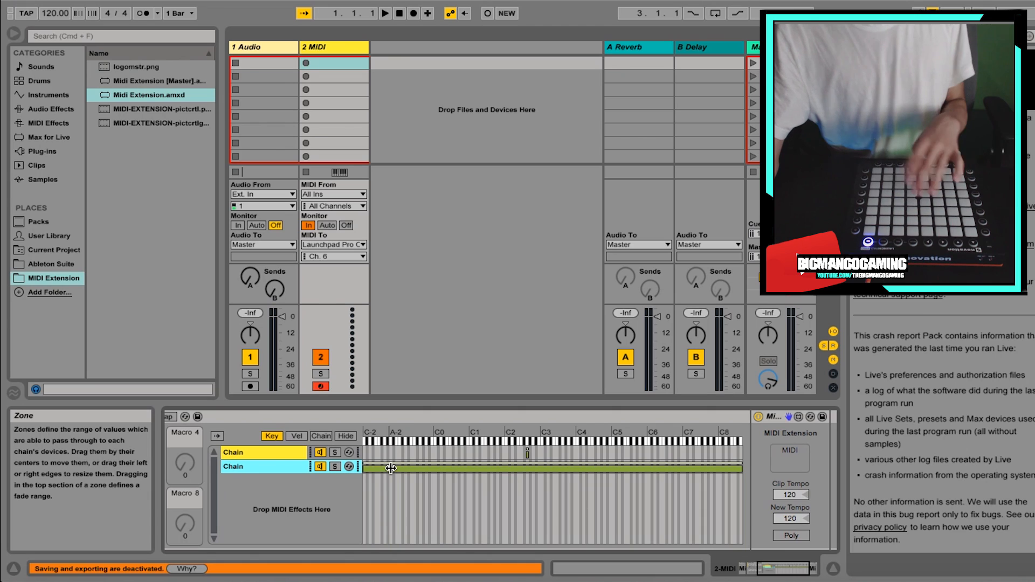
pyautogui.moveTo(396, 467); pyautogui.dragTo(593, 466)
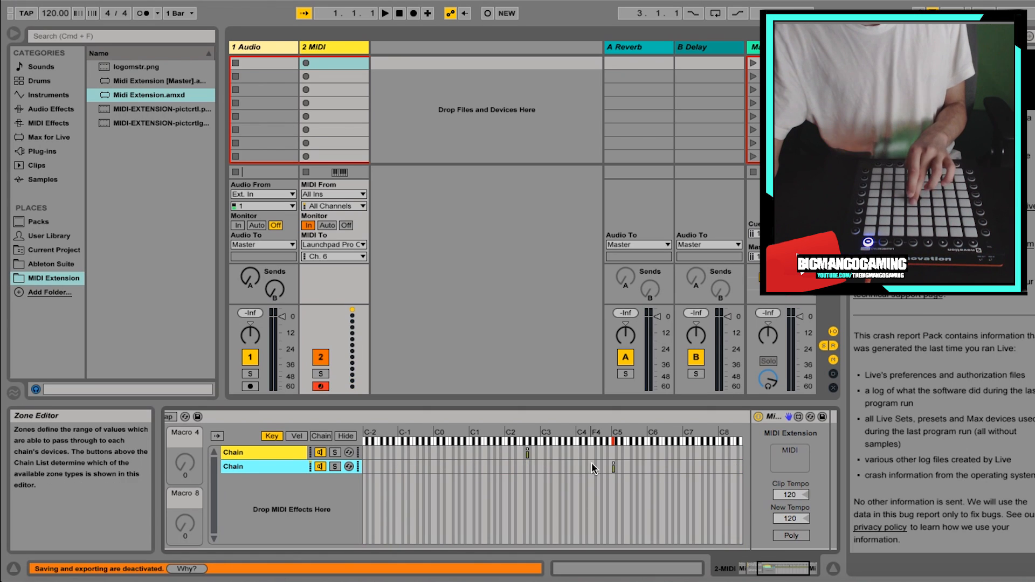
pyautogui.click(779, 455)
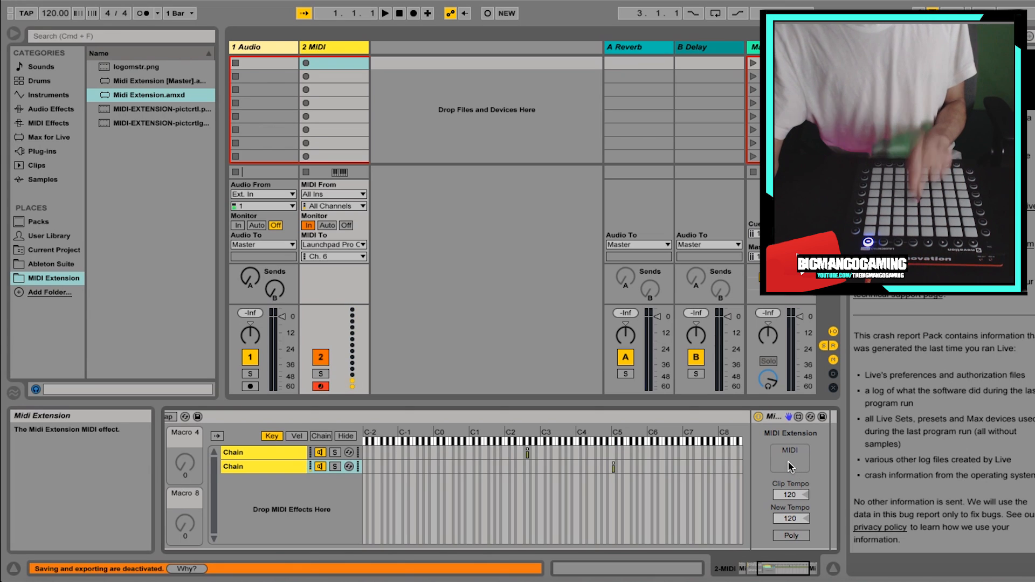
pyautogui.click(784, 458)
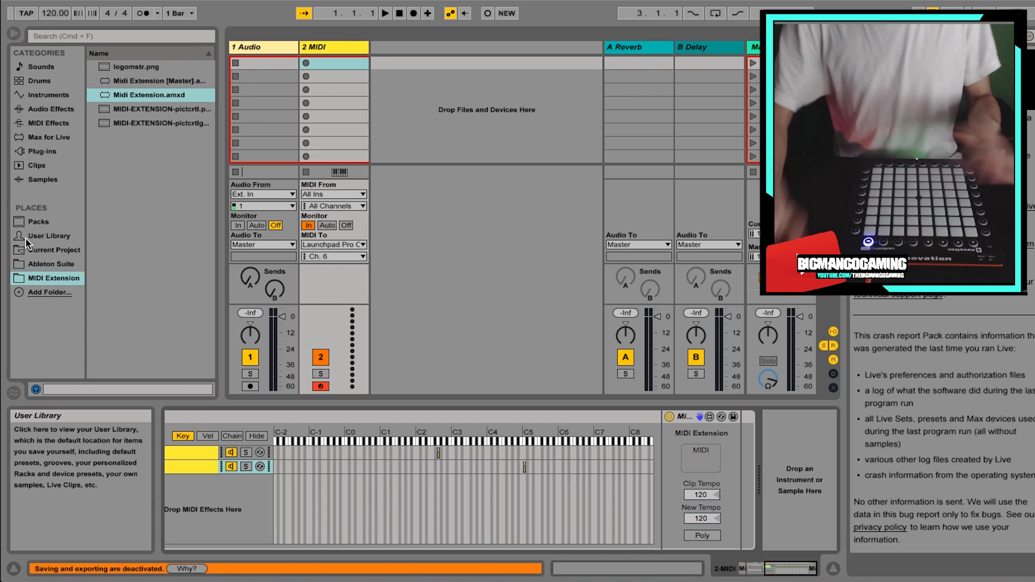
# Step: Load the Top Lights device from a Finder window onto the MIDI track after the MIDI Effect Rack
pyautogui.click(81, 35)
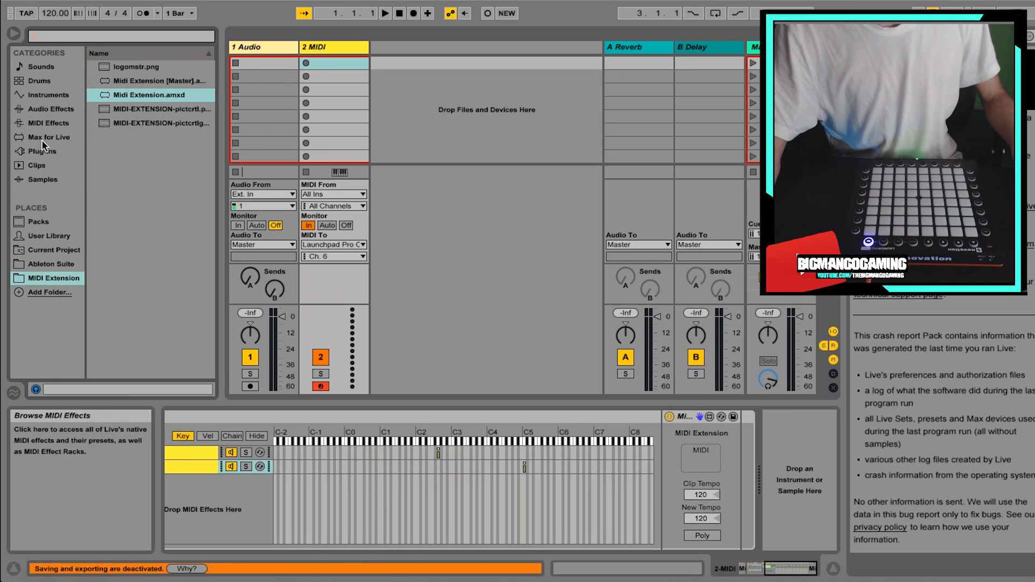
pyautogui.moveTo(194, 552)
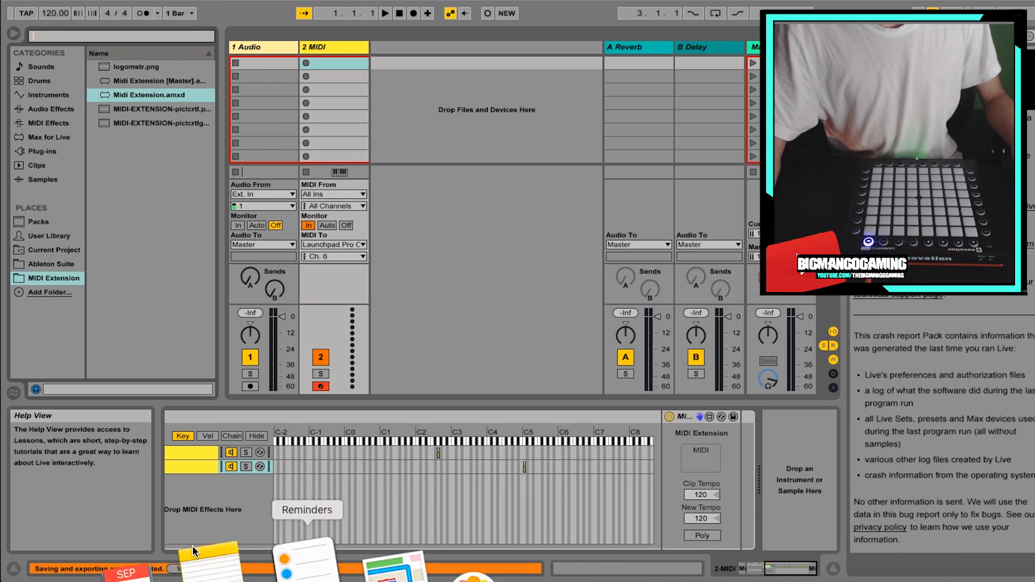
pyautogui.click(27, 574)
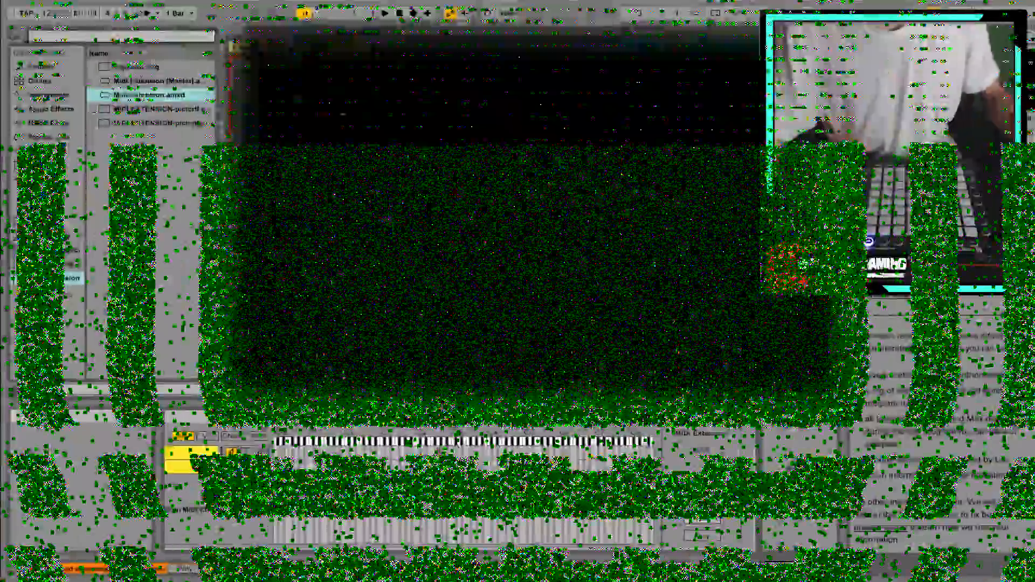
pyautogui.moveTo(512, 44); pyautogui.dragTo(335, 42)
pyautogui.moveTo(345, 215); pyautogui.dragTo(782, 479)
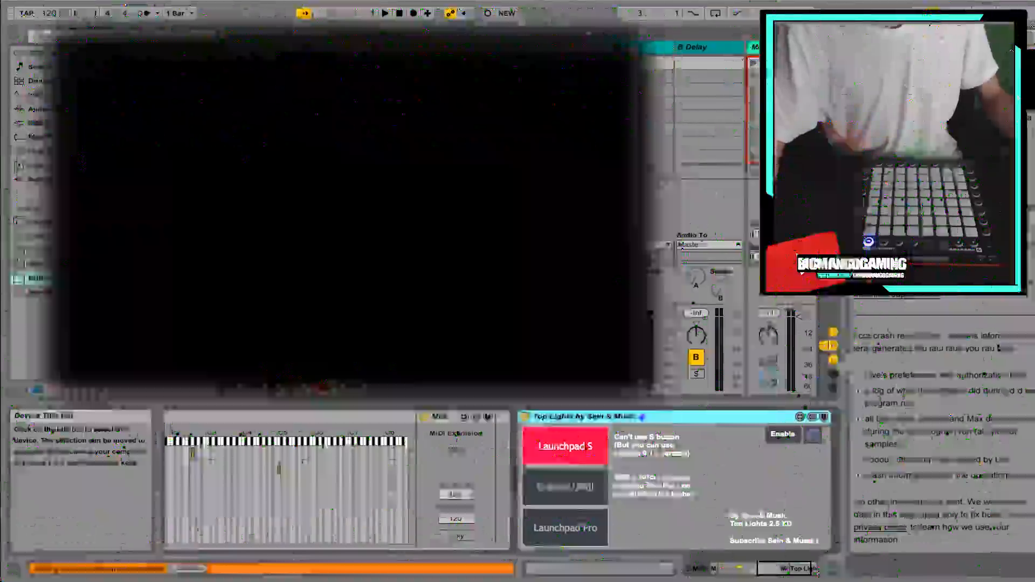
# Step: Set the Top Lights device to Launchpad Pro and enable it
pyautogui.click(700, 417)
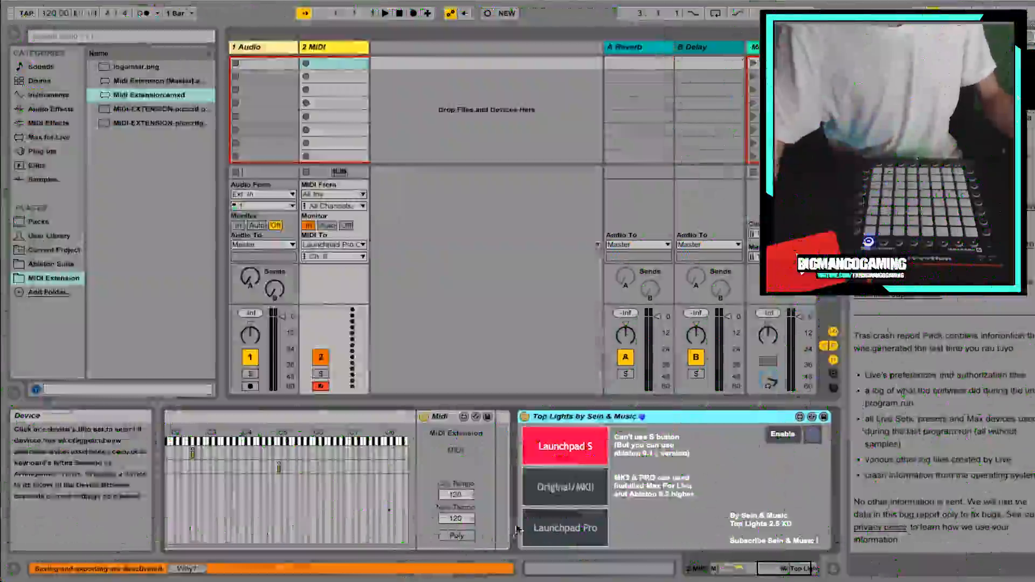
pyautogui.click(539, 530)
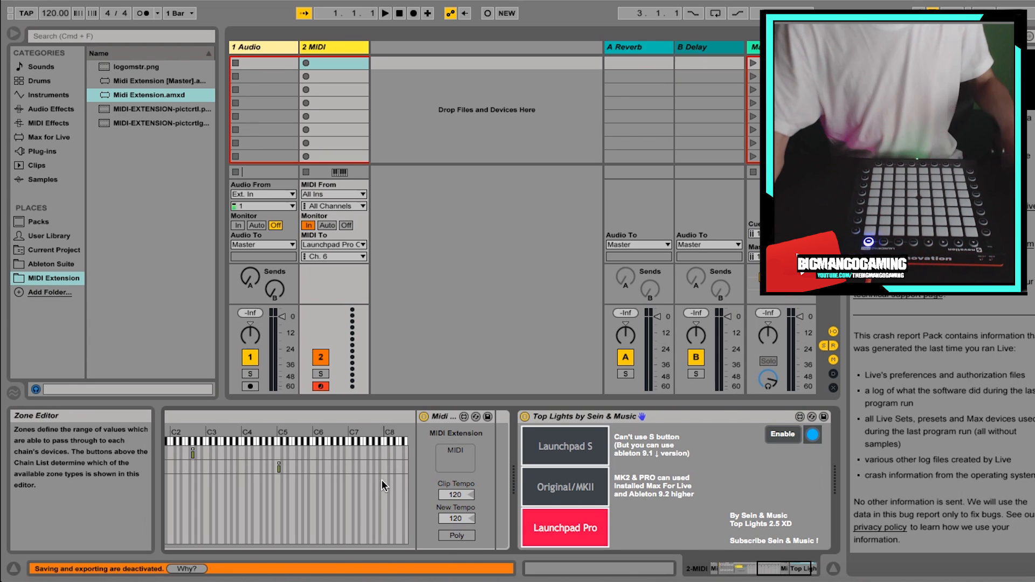
pyautogui.scroll(6, 476, 476)
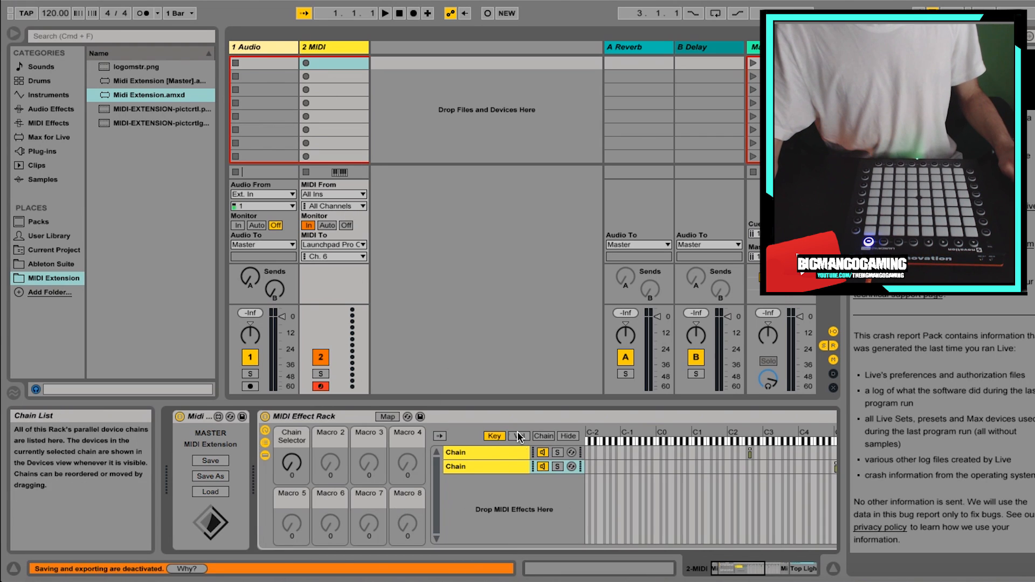
# Step: Add an Instrument Rack from the Instruments category to the set on its own new track
pyautogui.click(253, 47)
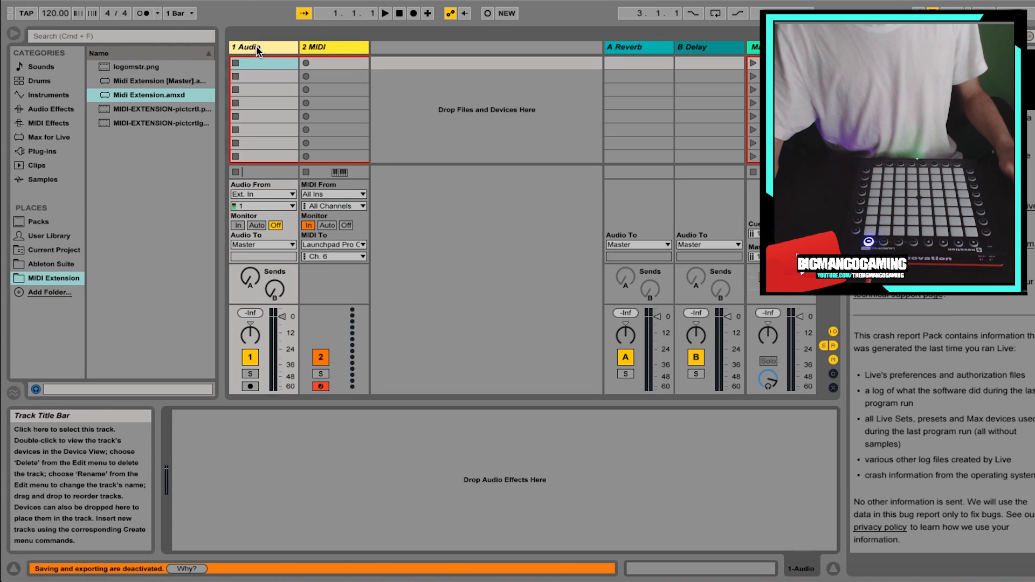
pyautogui.click(253, 227)
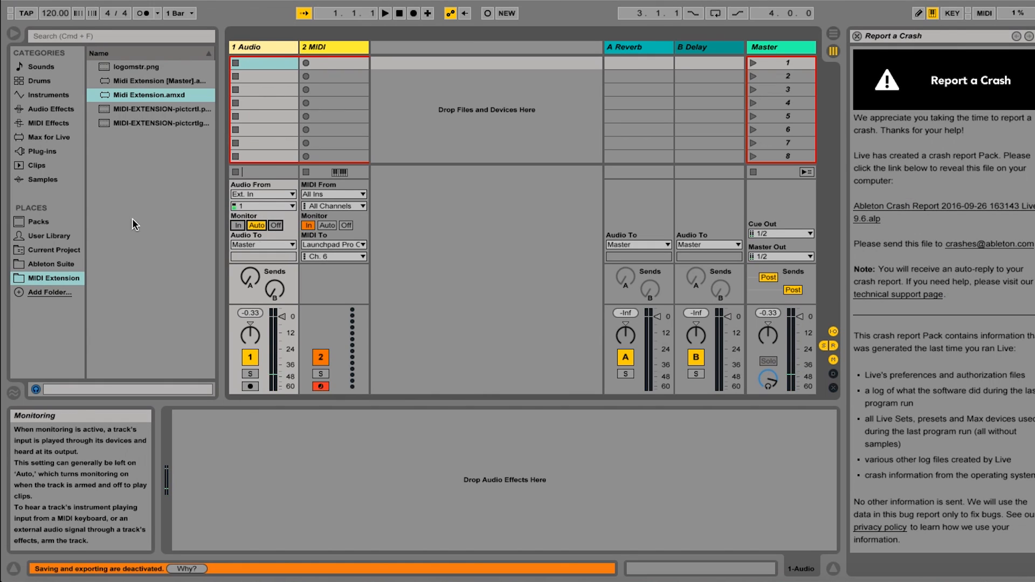
pyautogui.click(38, 80)
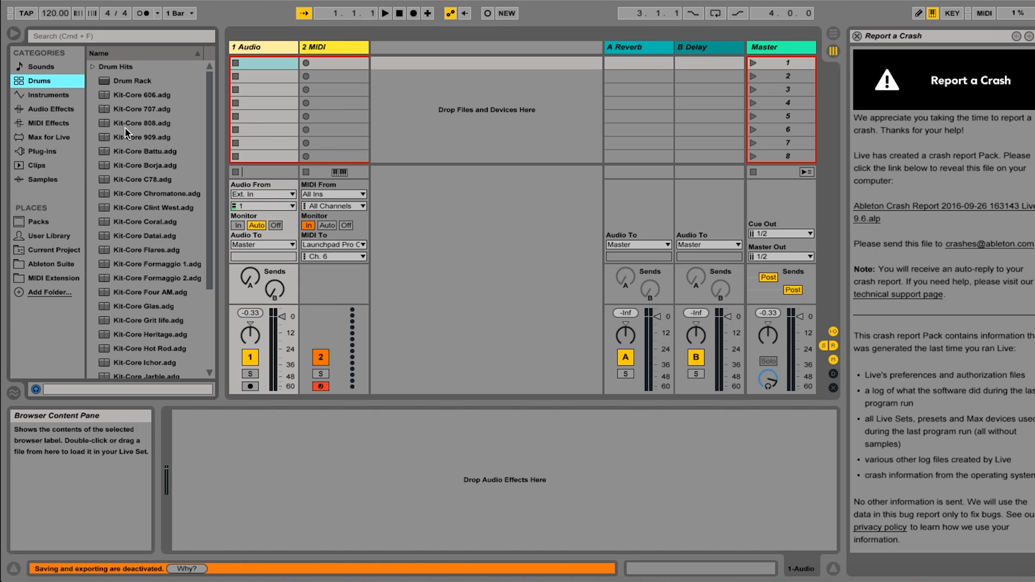
pyautogui.click(45, 95)
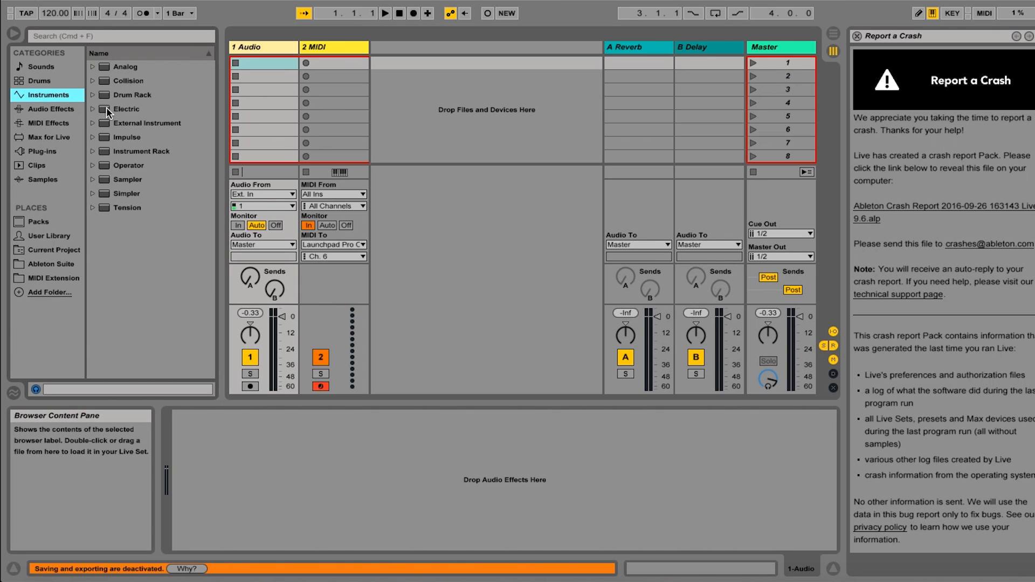
pyautogui.moveTo(135, 149); pyautogui.dragTo(278, 79)
# Step: Delete the audio track and move the instrument track ahead of the MIDI track
pyautogui.click(263, 46)
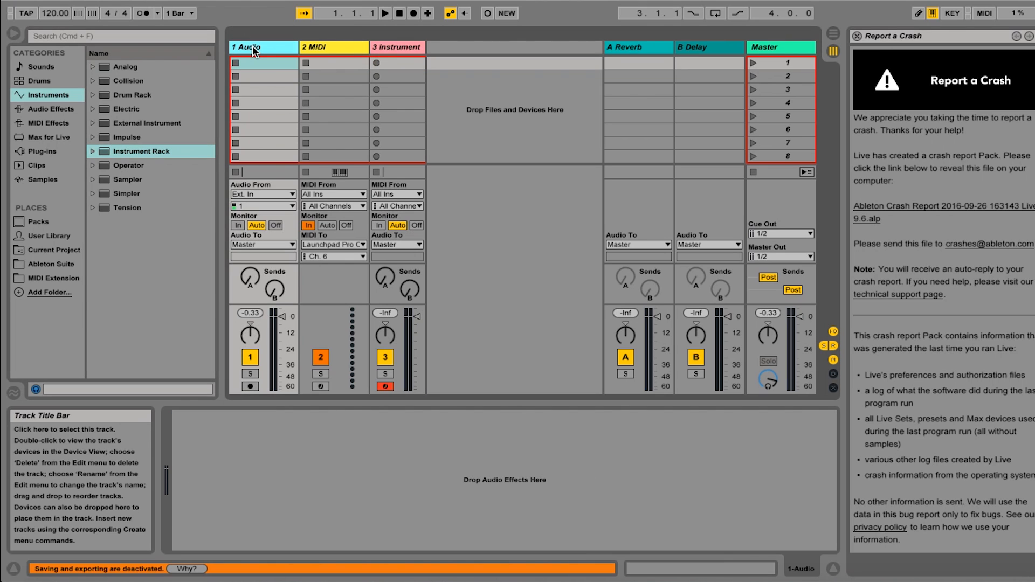
pyautogui.press('Delete')
pyautogui.click(311, 48)
pyautogui.moveTo(310, 50); pyautogui.dragTo(234, 45)
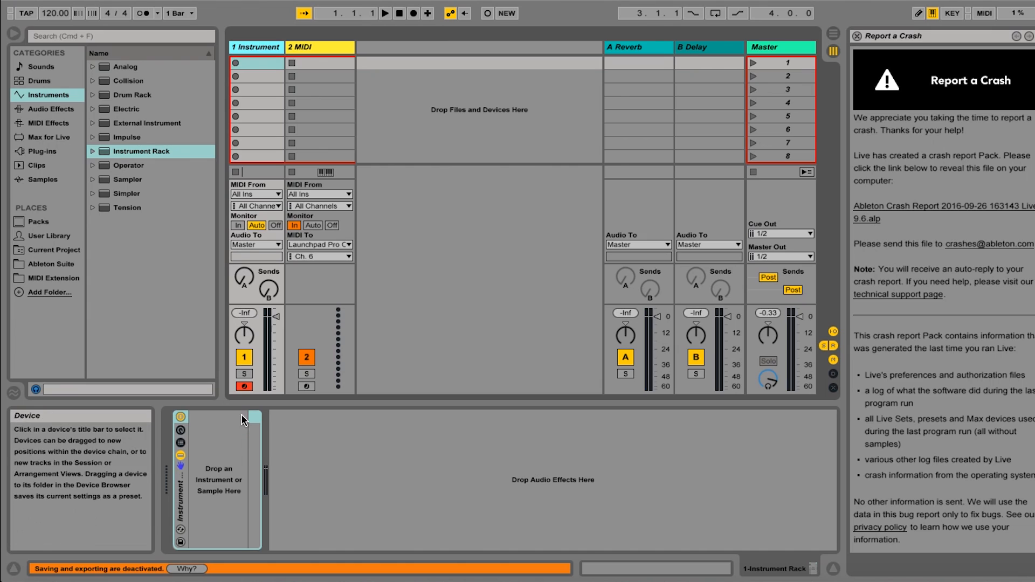
# Step: Show the Instrument Rack's chain list, macro controls and chain select editor, and map its chain selector to Macro 1
pyautogui.click(181, 454)
pyautogui.click(180, 430)
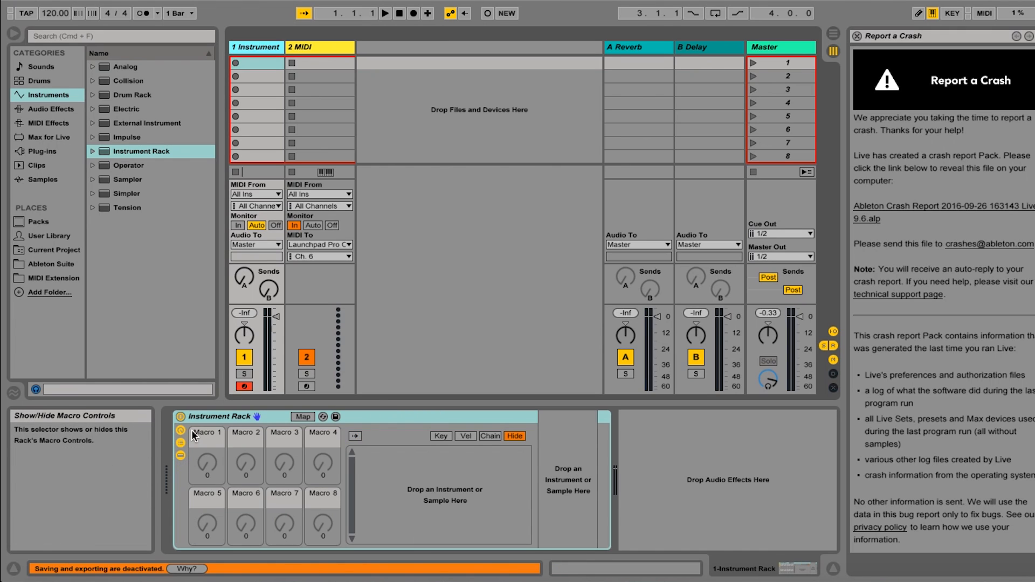
pyautogui.click(489, 435)
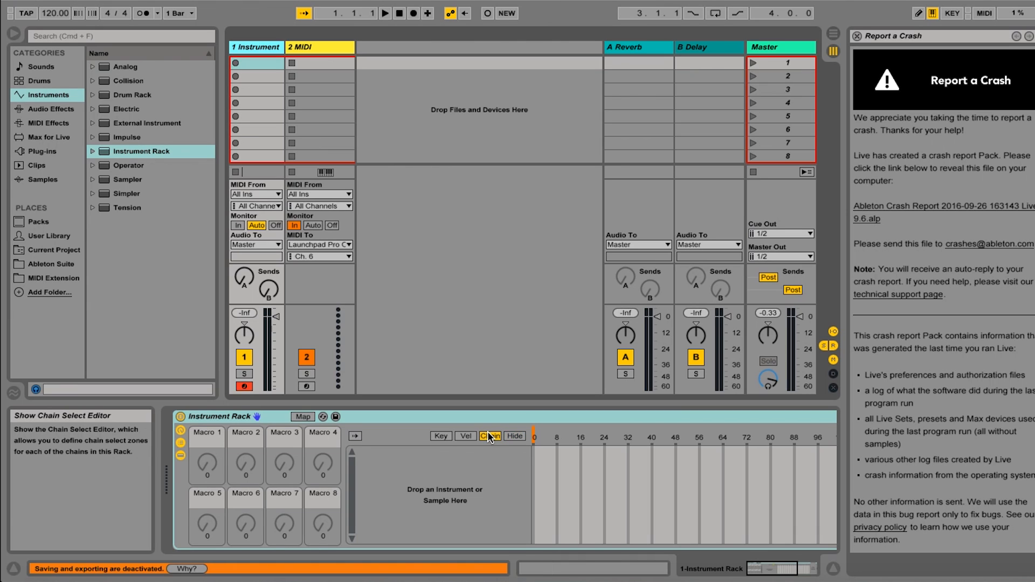
pyautogui.rightClick(535, 434)
pyautogui.click(559, 348)
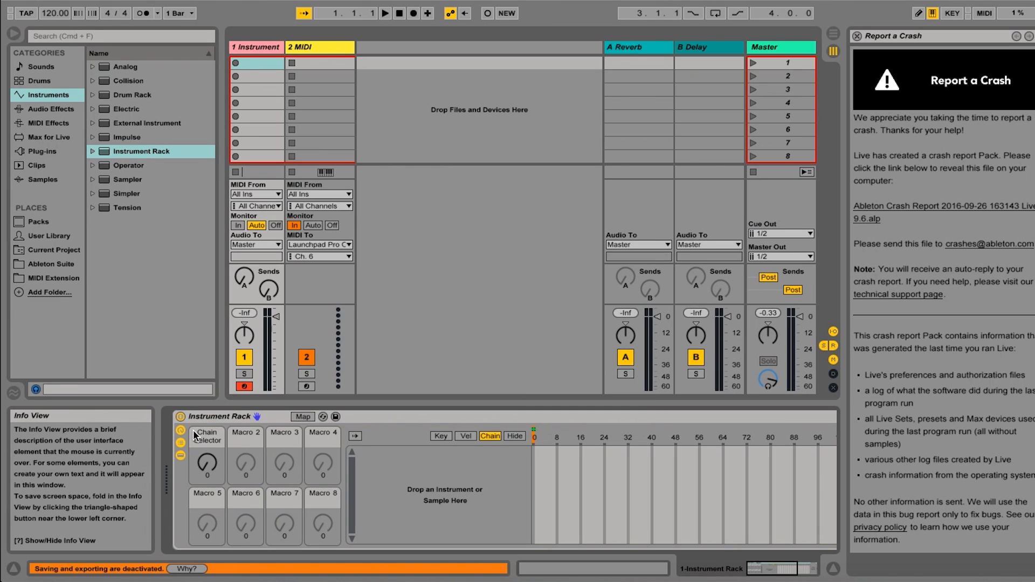
# Step: MIDI-map the Instrument Rack's Chain Selector macro to notes E6:B6 on channel 6 with a maximum of 7, and leave MIDI mapping
pyautogui.click(984, 13)
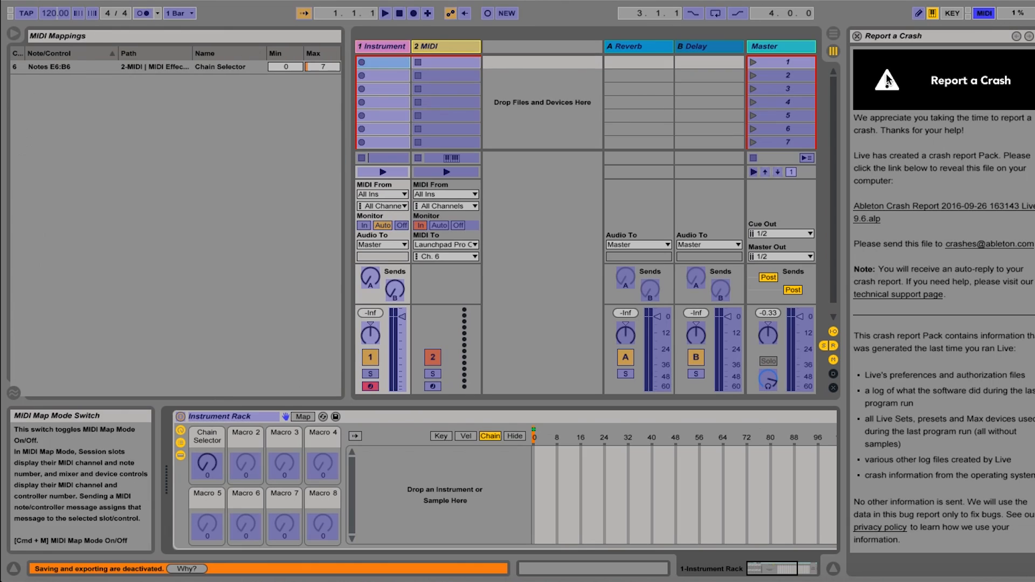
pyautogui.click(211, 440)
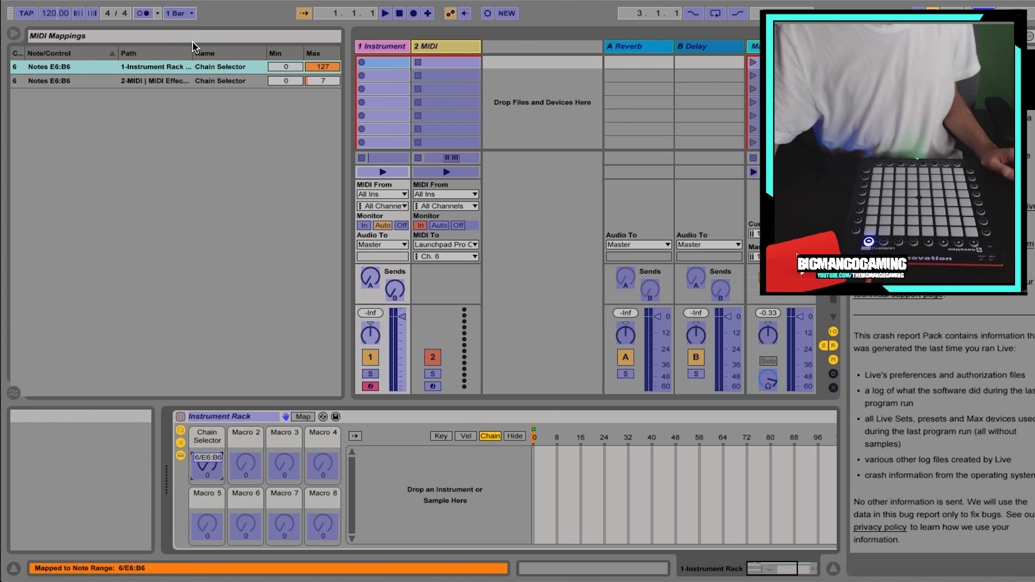
pyautogui.click(311, 64)
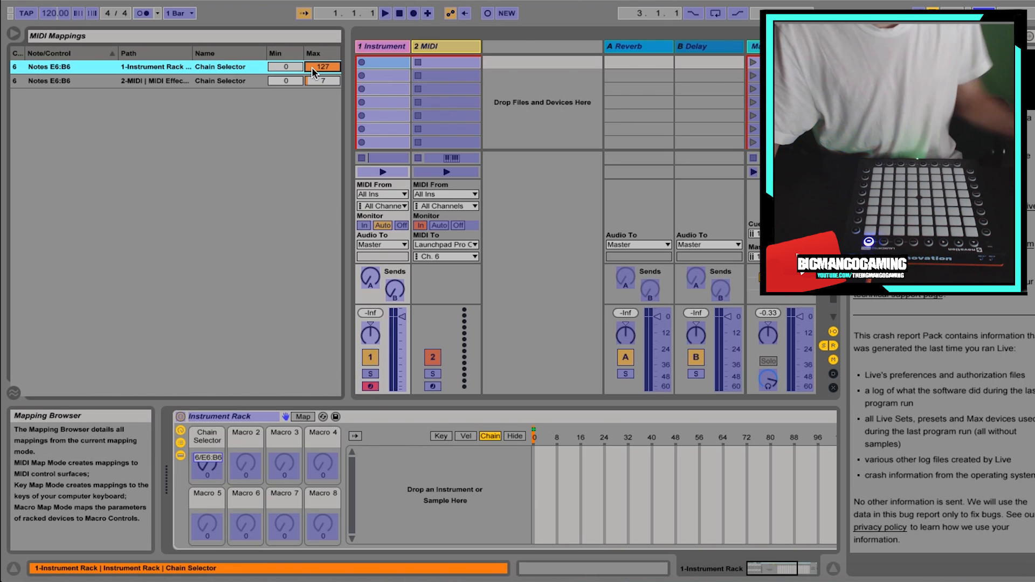
pyautogui.write('7')
pyautogui.press('Return')
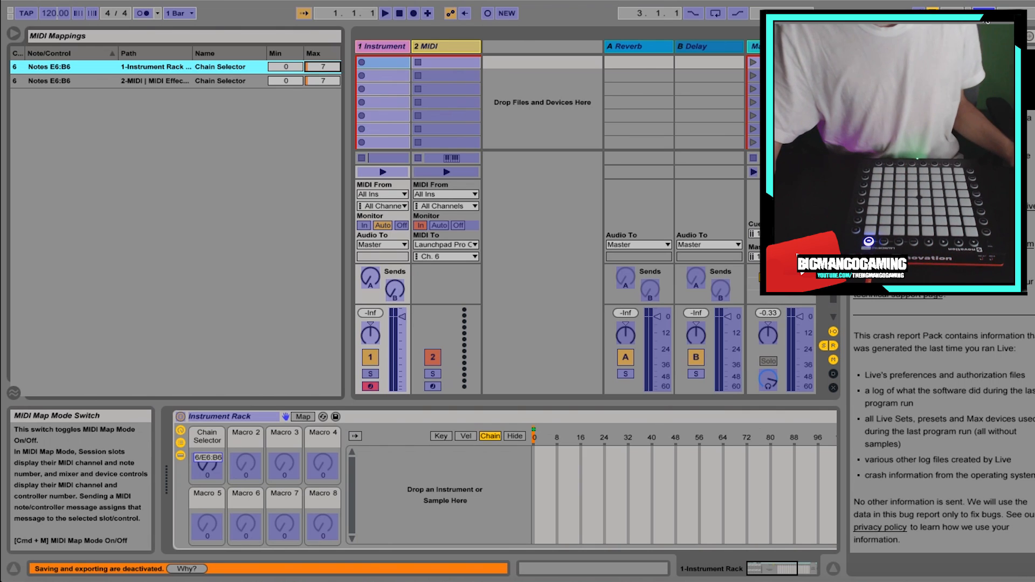
pyautogui.click(997, 12)
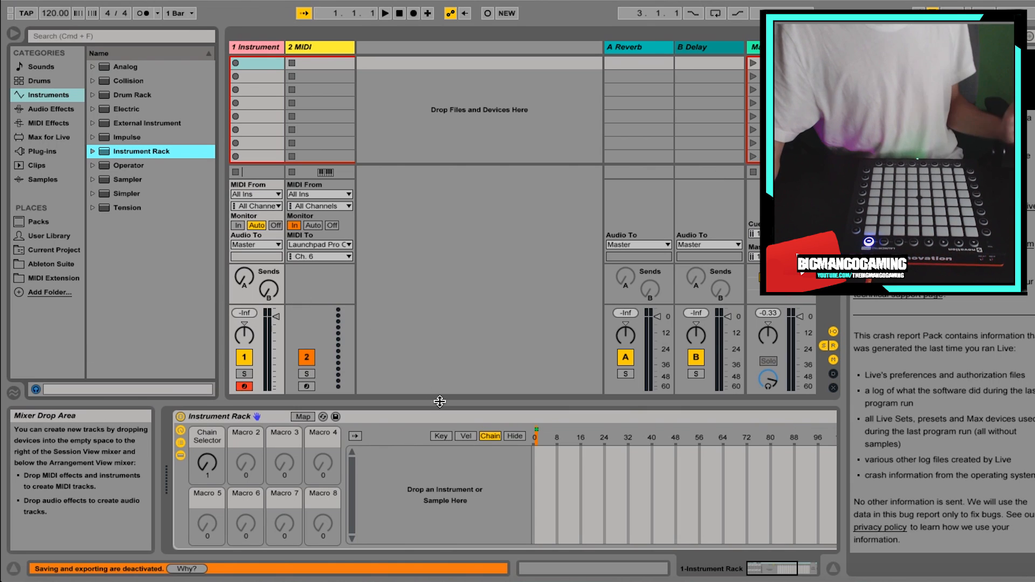
# Step: Hide the Instrument Rack's chain select editor
pyautogui.click(514, 436)
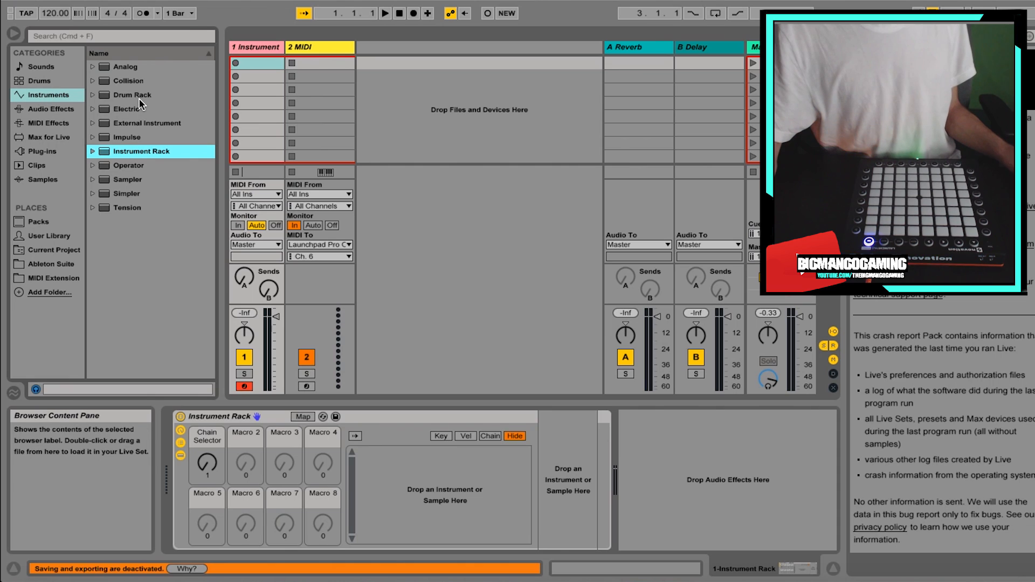
# Step: Add a Drum Rack to the Instrument Rack's chain list and select the F#2 pad in its E2–G3 pad range
pyautogui.moveTo(130, 94); pyautogui.dragTo(400, 470)
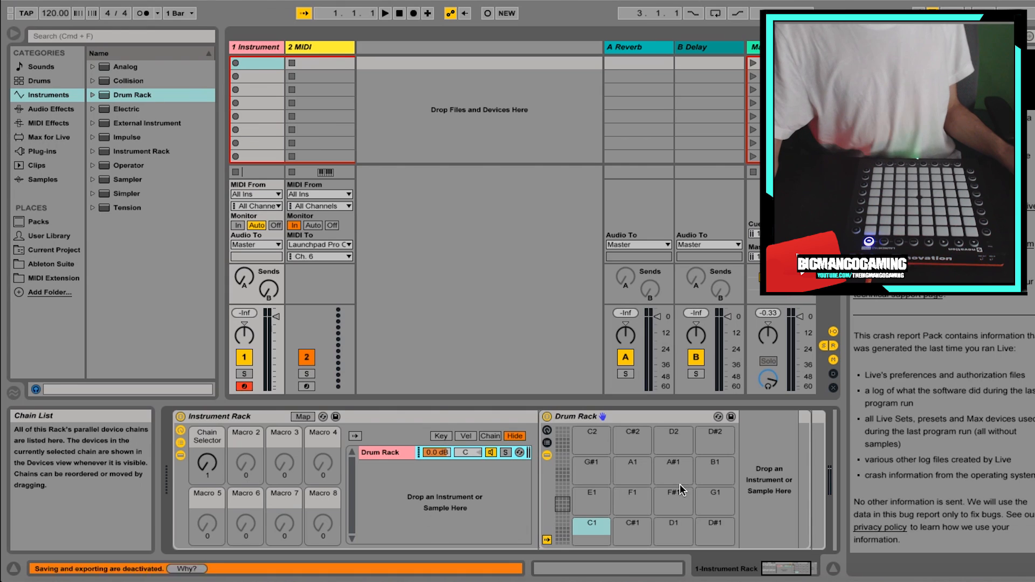
pyautogui.click(564, 493)
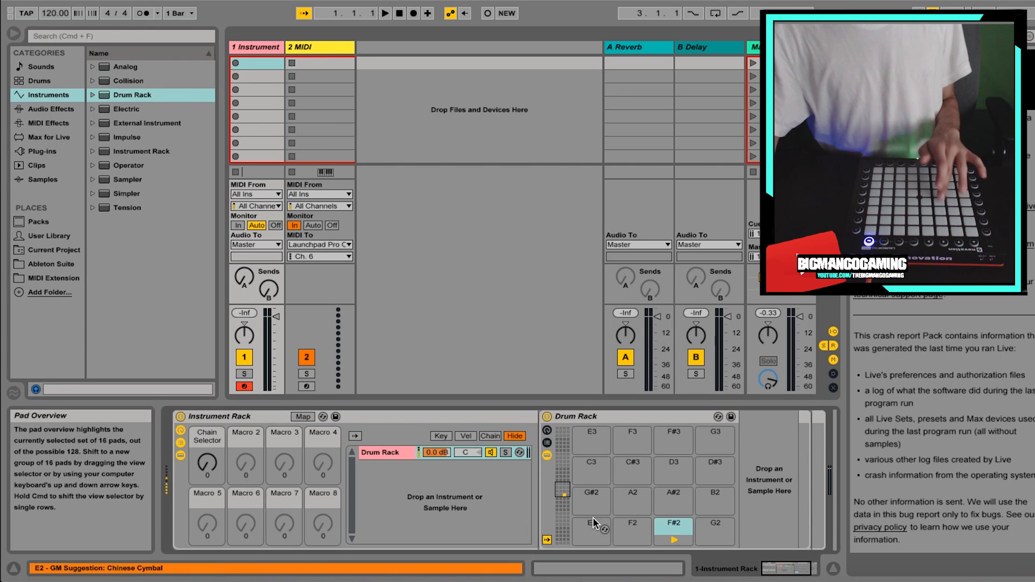
pyautogui.click(676, 529)
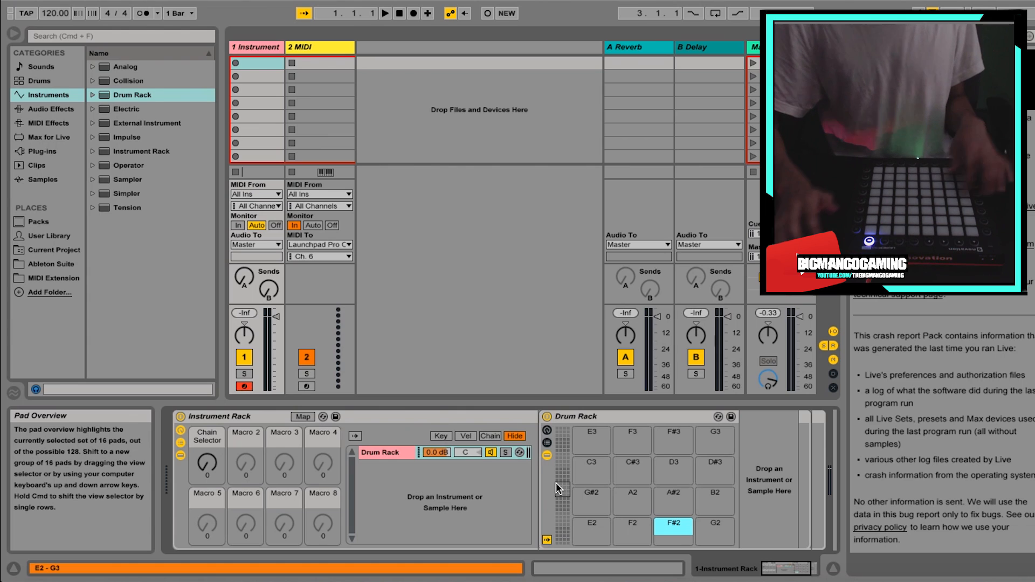
# Step: Select the C1 pad in the Drum Rack's C1–D#2 pad range and hide the rack's device area
pyautogui.click(561, 510)
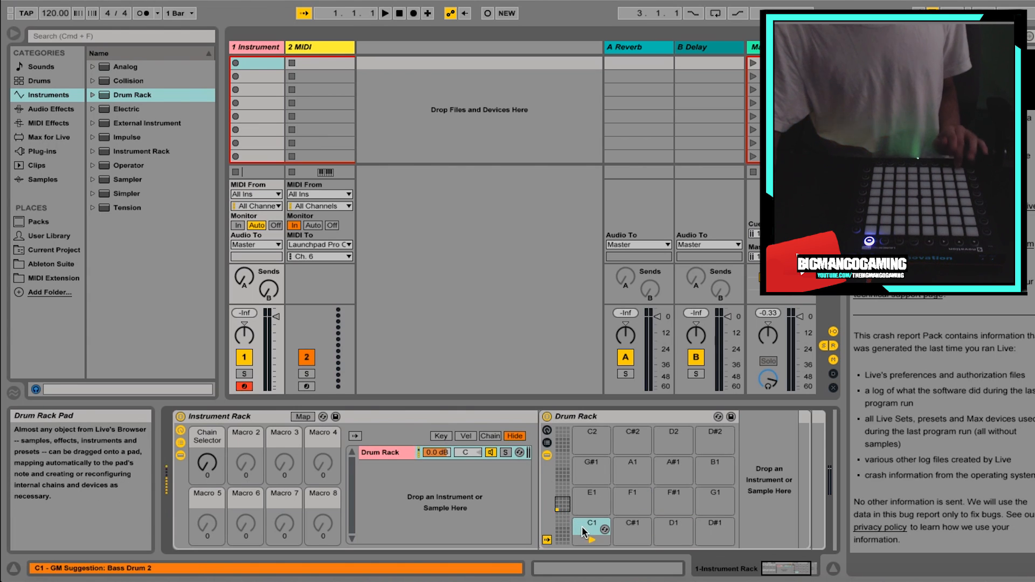
pyautogui.click(588, 526)
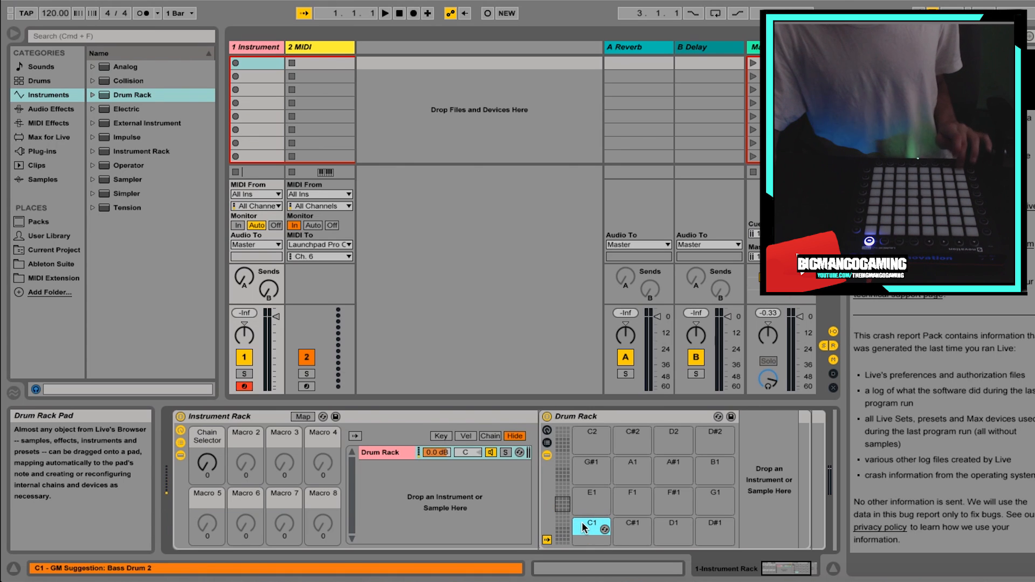
pyautogui.doubleClick(583, 523)
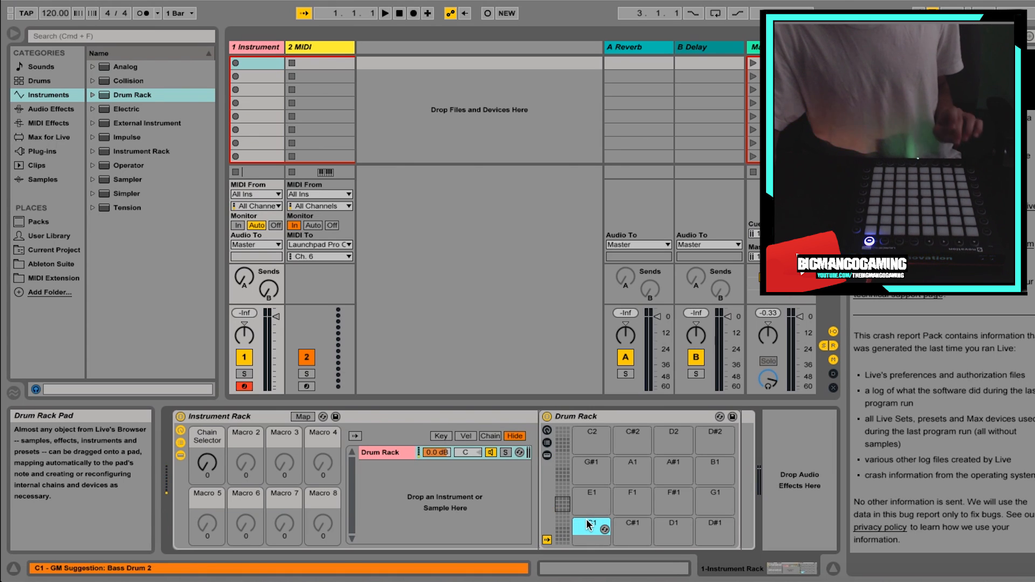